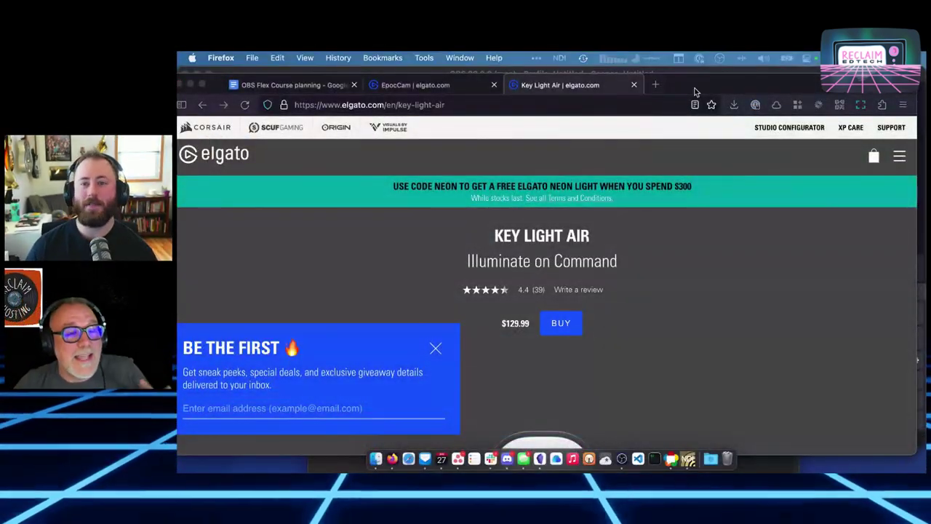
- Open a new blank Firefox tab beside the Elgato product pages
key(super+t)
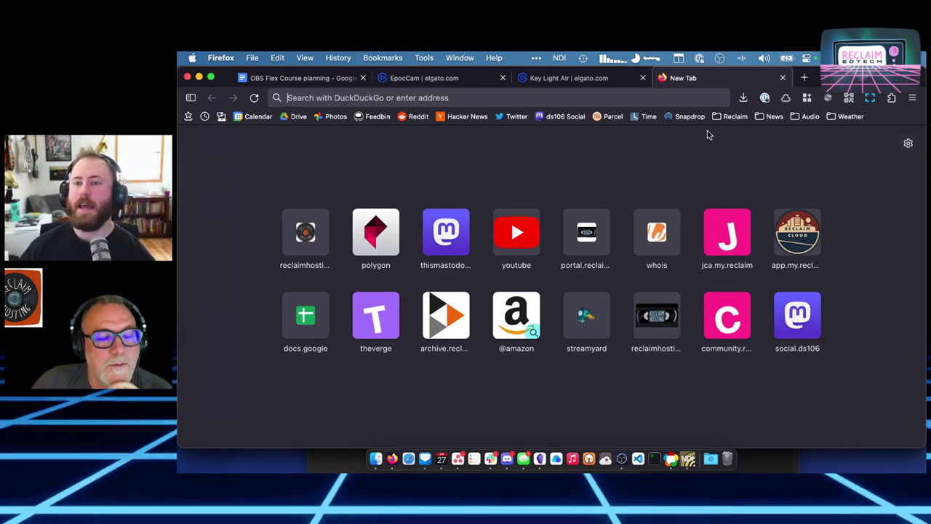
- Search images for 'green' and open the solid green Joke Battles image full-size, zoomed in
click(565, 92)
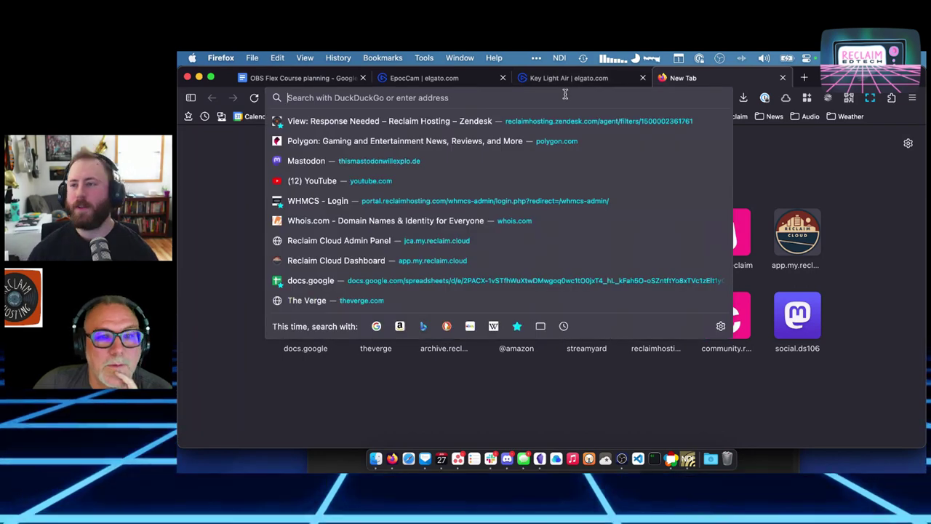
text(green)
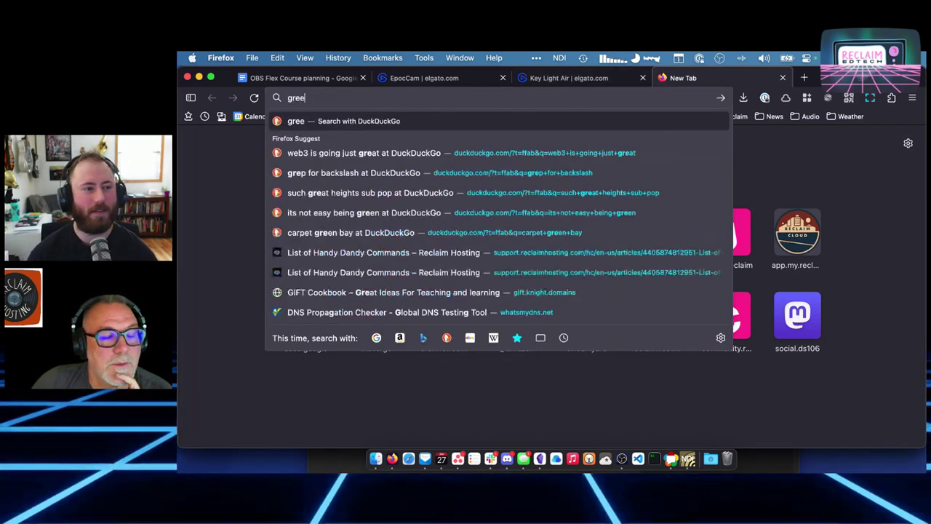
key(Return)
click(303, 158)
click(554, 361)
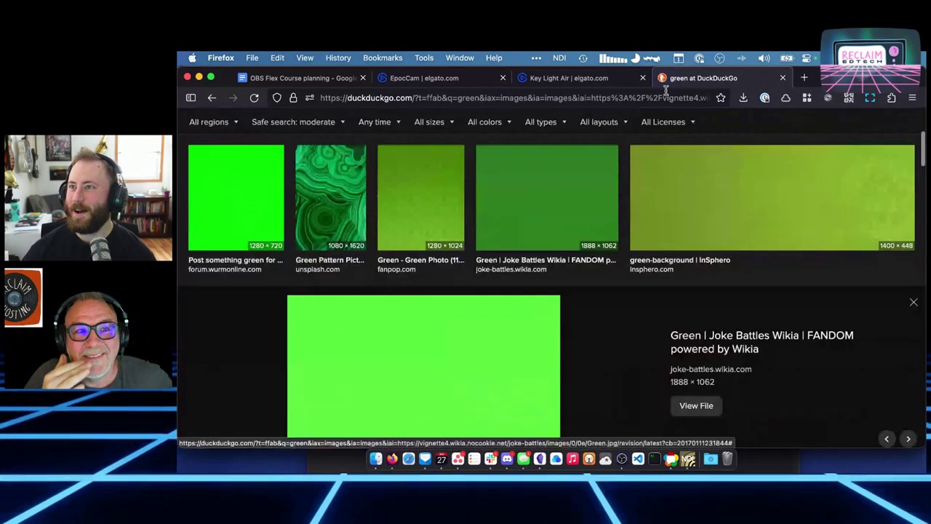
click(538, 378)
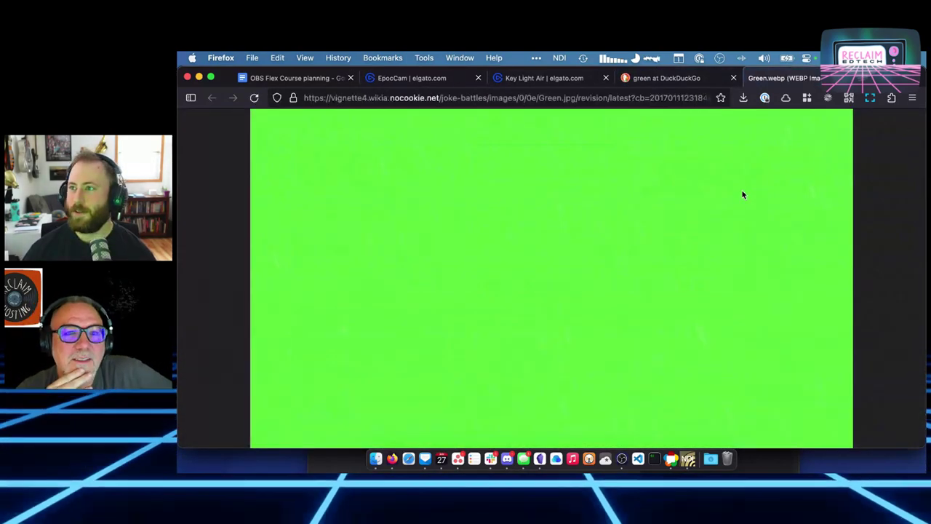
key(super+equal)
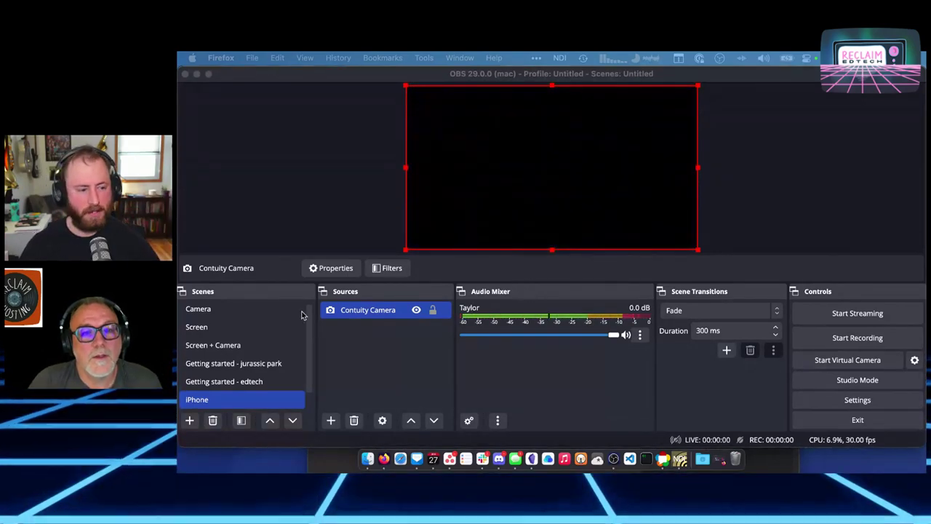
- Preview the Camera, Screen, Getting started and iPhone scenes, then return to Firefox
click(248, 309)
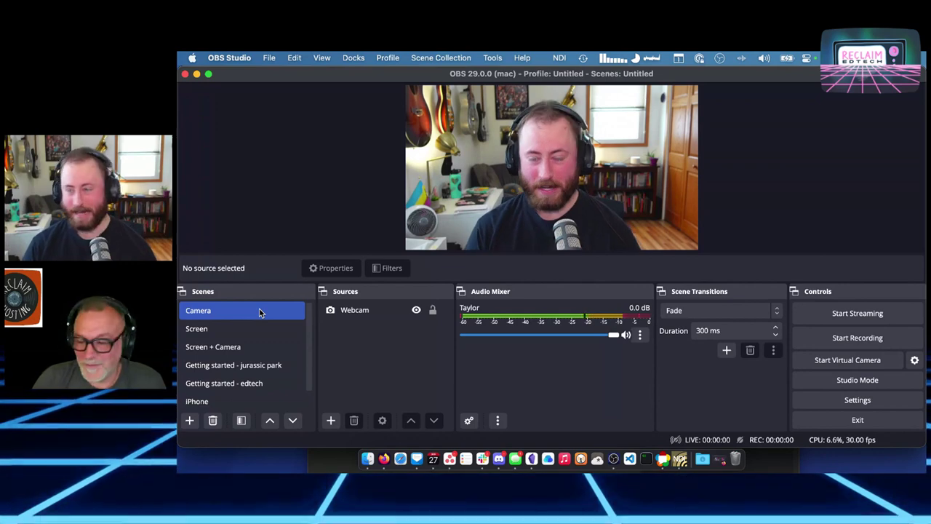
click(245, 328)
scroll(251, 338, down, 1)
click(255, 347)
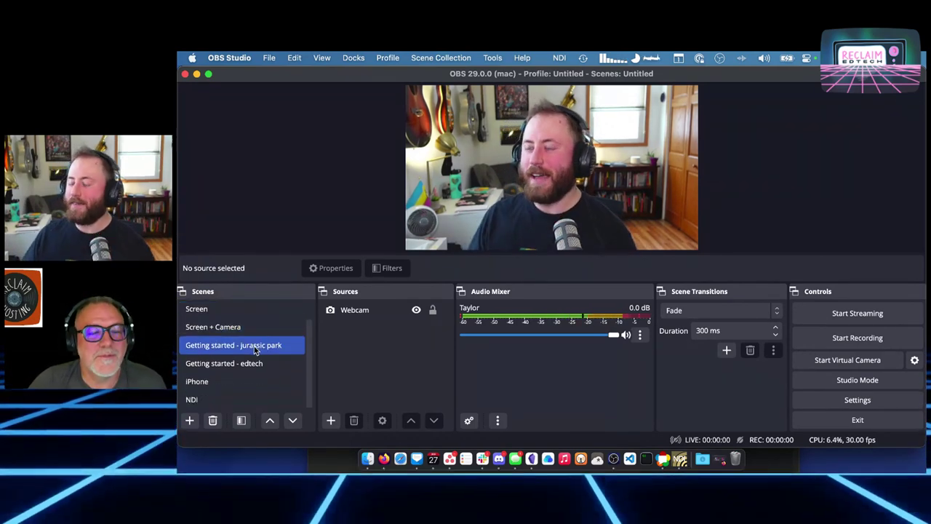
click(268, 381)
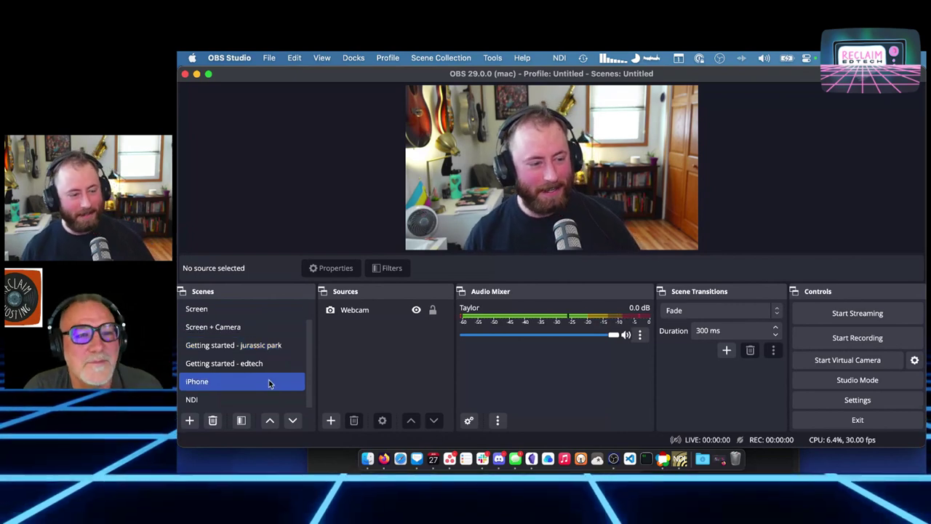
click(267, 363)
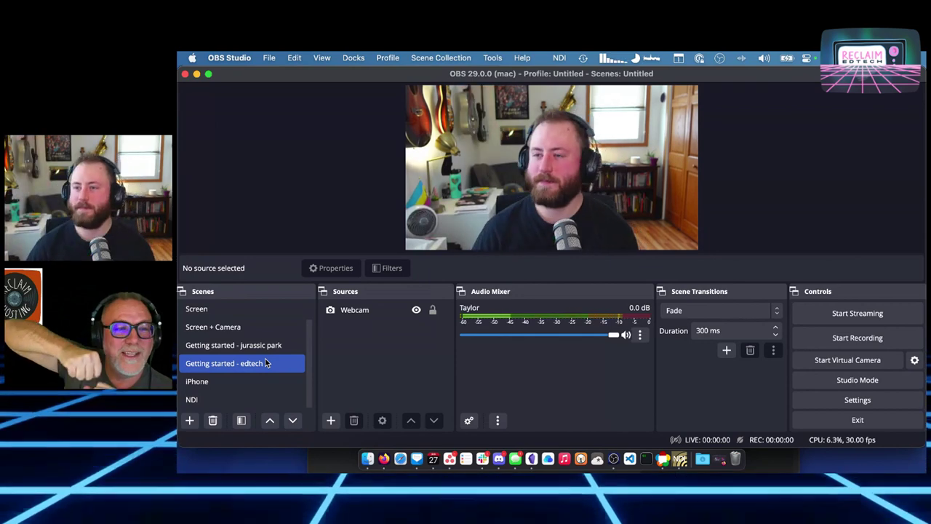
click(384, 458)
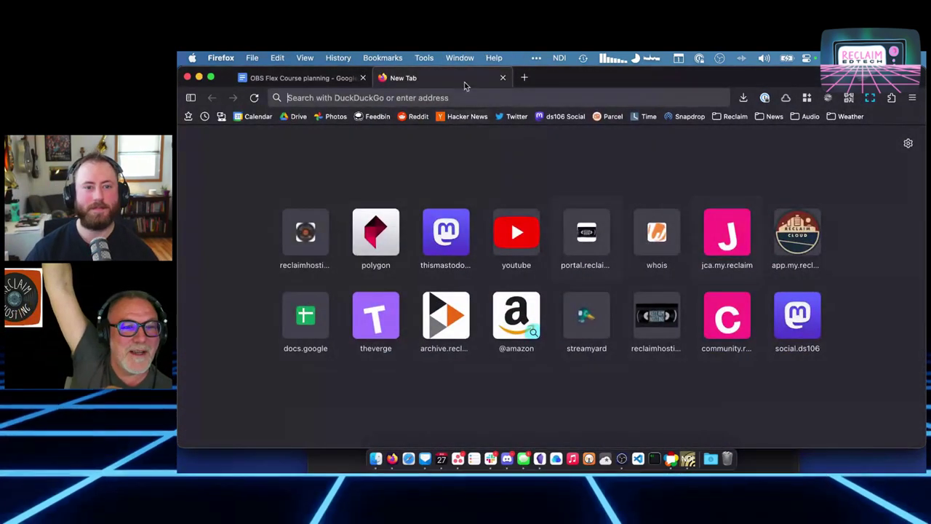
- Search for 'elgato green screen' and pin the OBS Flex Course planning tab
click(495, 98)
text(elgato green screen)
key(Return)
right_click(342, 79)
click(384, 138)
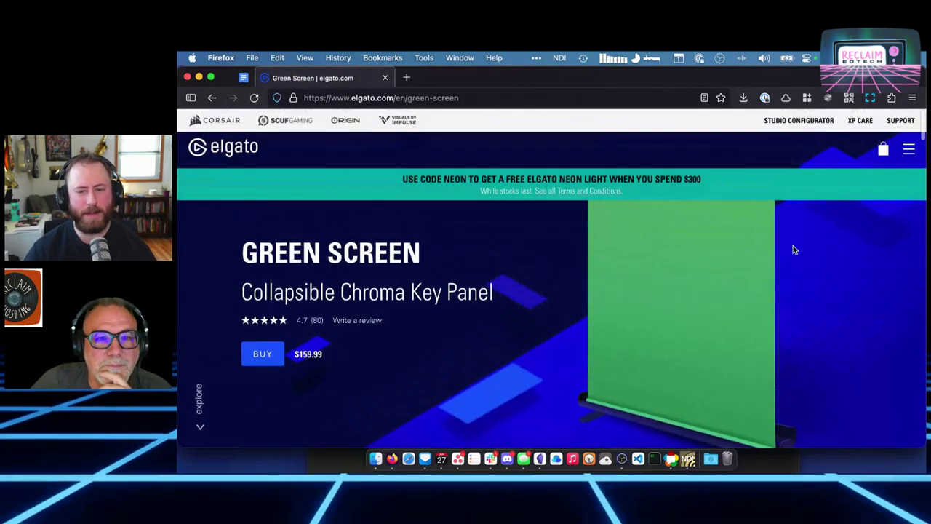
- Scroll through the results to reach the Elgato Green Screen product page
scroll(790, 279, down, 5)
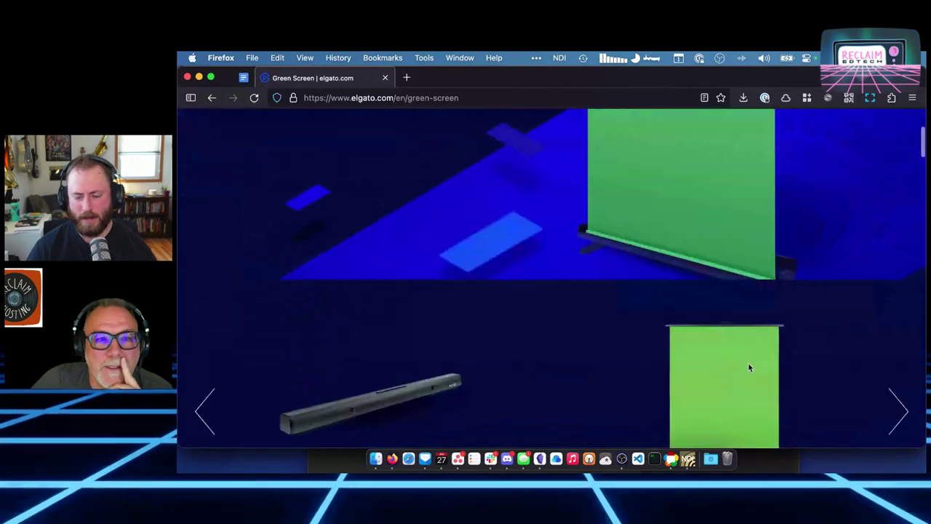
scroll(749, 366, down, 2)
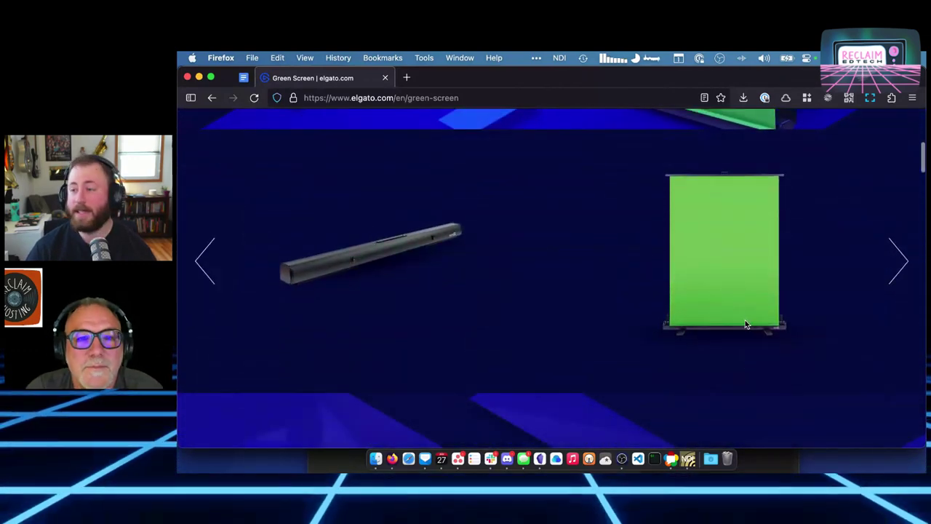
scroll(745, 323, up, 10)
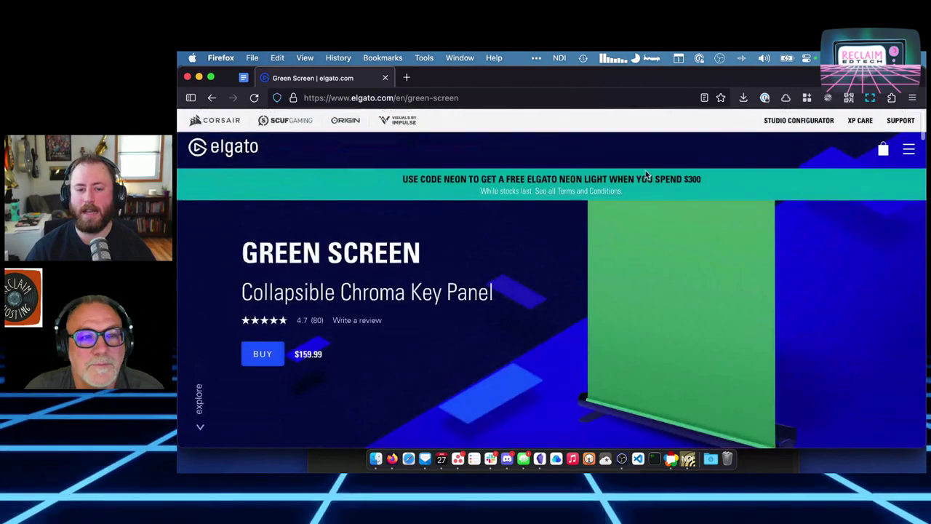
scroll(695, 316, down, 8)
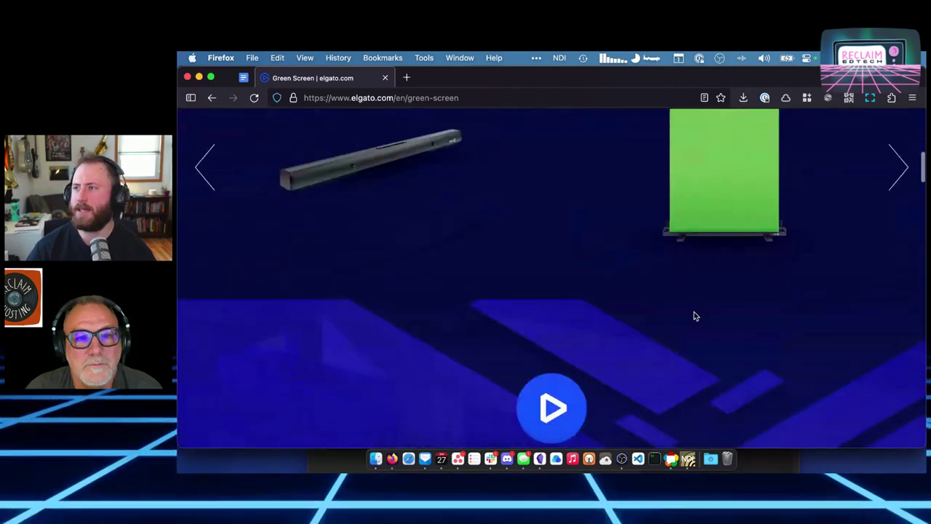
scroll(694, 312, up, 8)
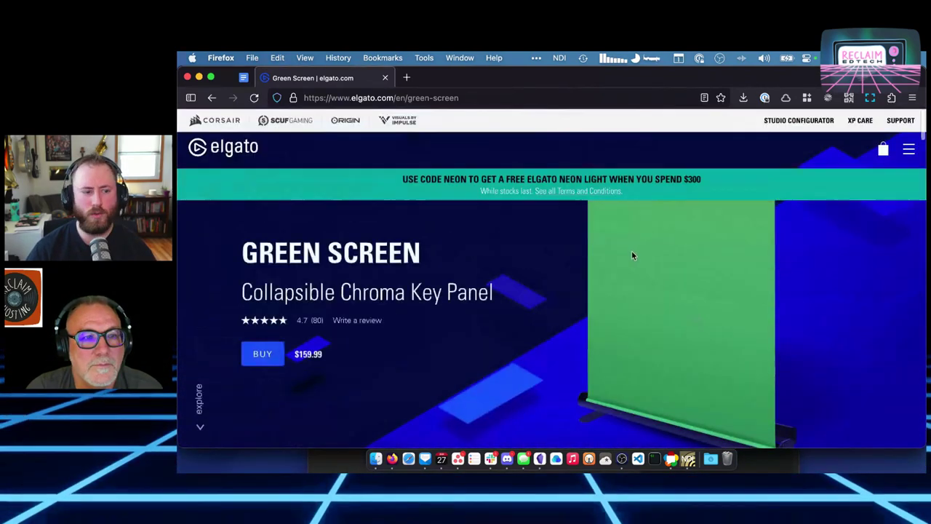
mouse_move(294, 354)
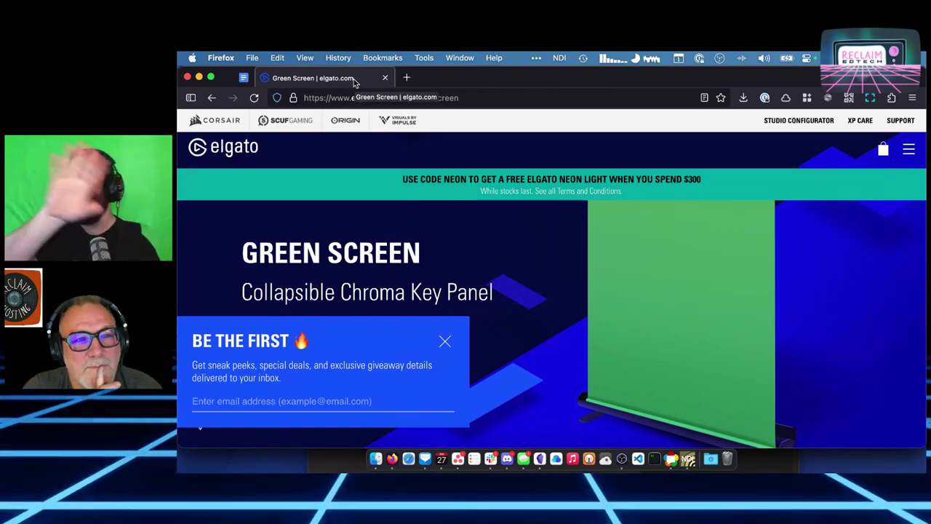
- Create a scene named 'Camera Green Screened' and move it just below Camera
click(622, 458)
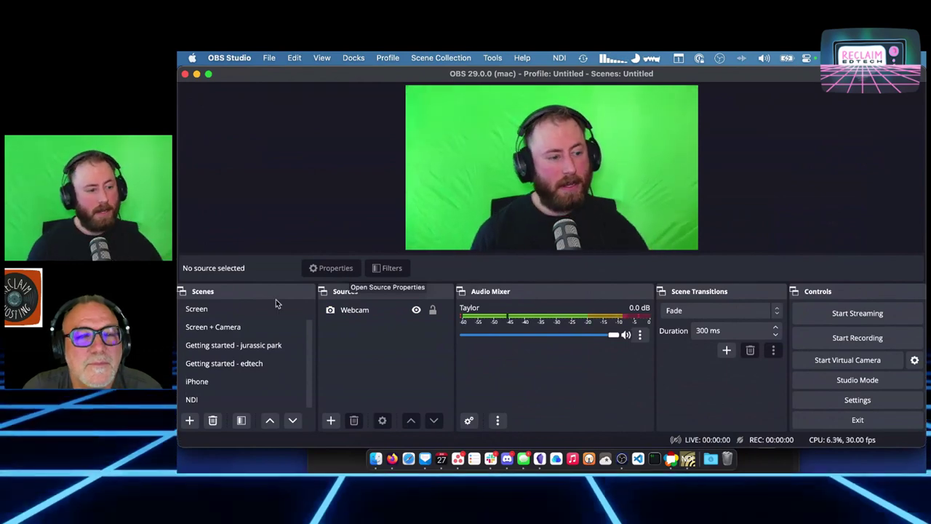
click(189, 420)
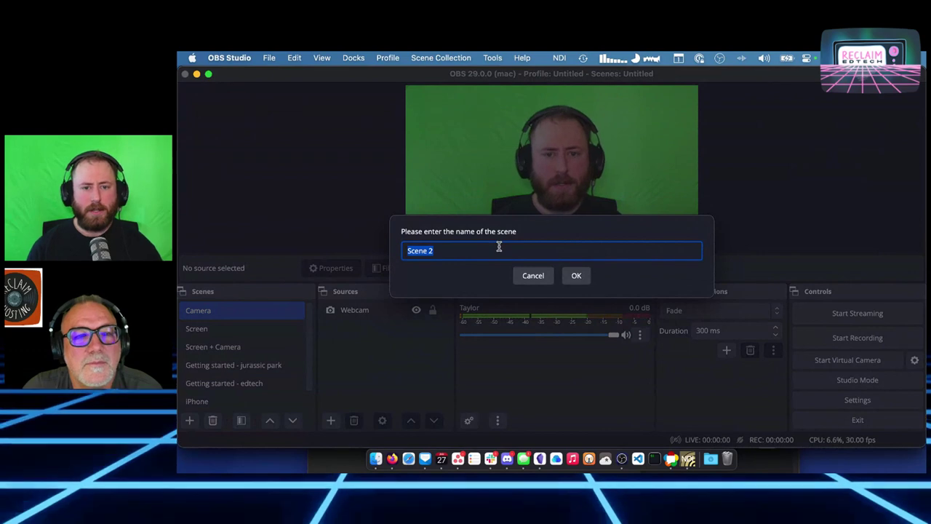
text(Camera )
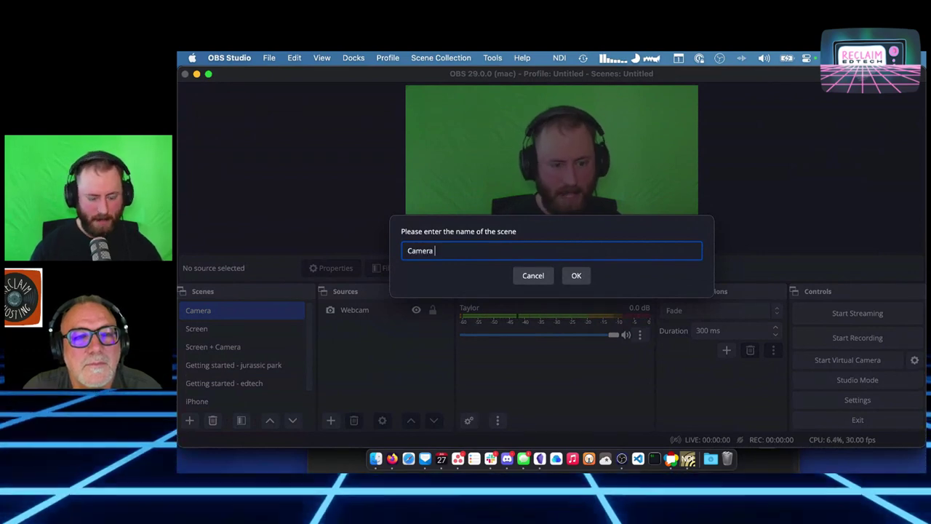
text(Green Screened)
key(Return)
drag(242, 401, 214, 312)
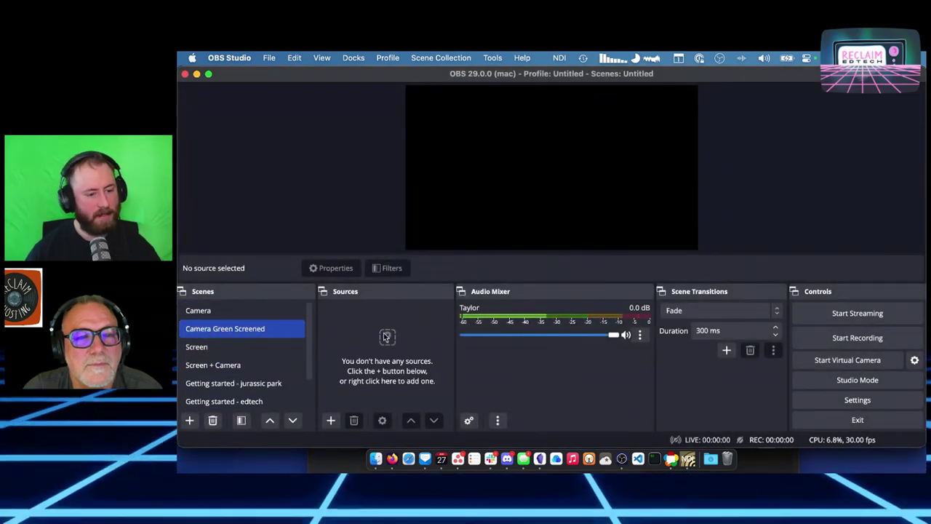
- Check the Camera scene and the new scene's source and scene options without changing anything
click(283, 313)
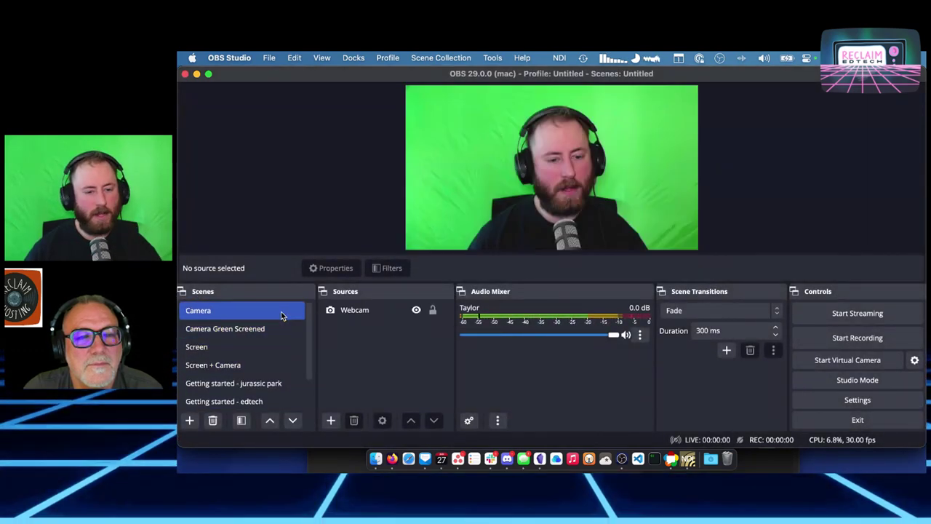
click(260, 327)
click(332, 421)
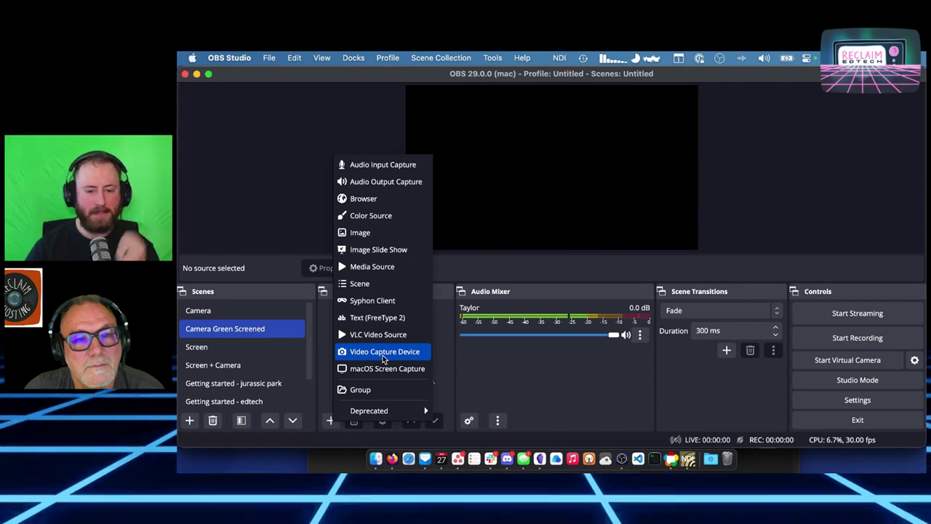
click(447, 342)
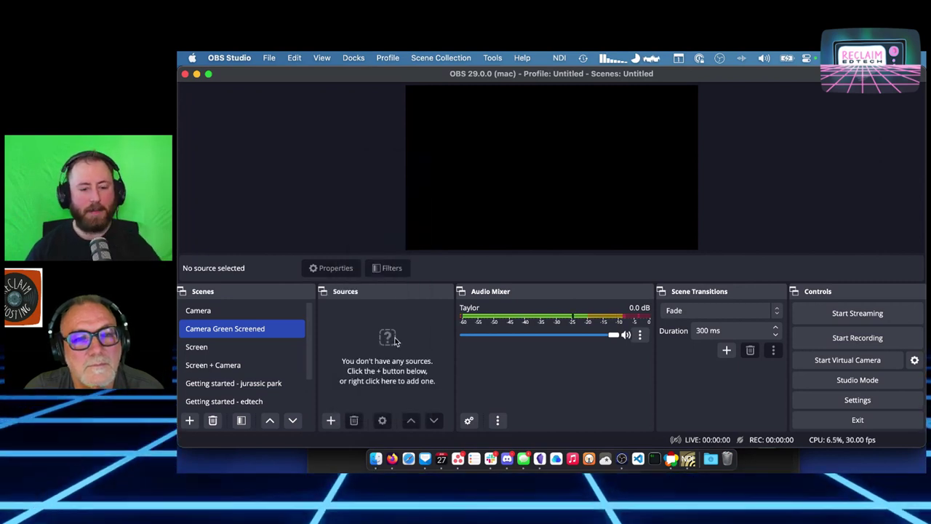
right_click(270, 331)
click(420, 338)
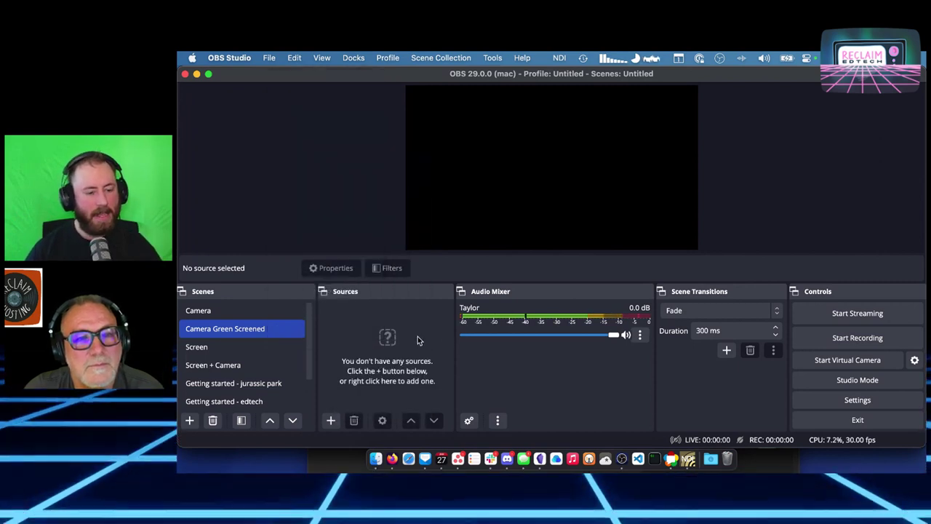
- Copy the Camera scene's Webcam source and paste it into Camera Green Screened
click(300, 313)
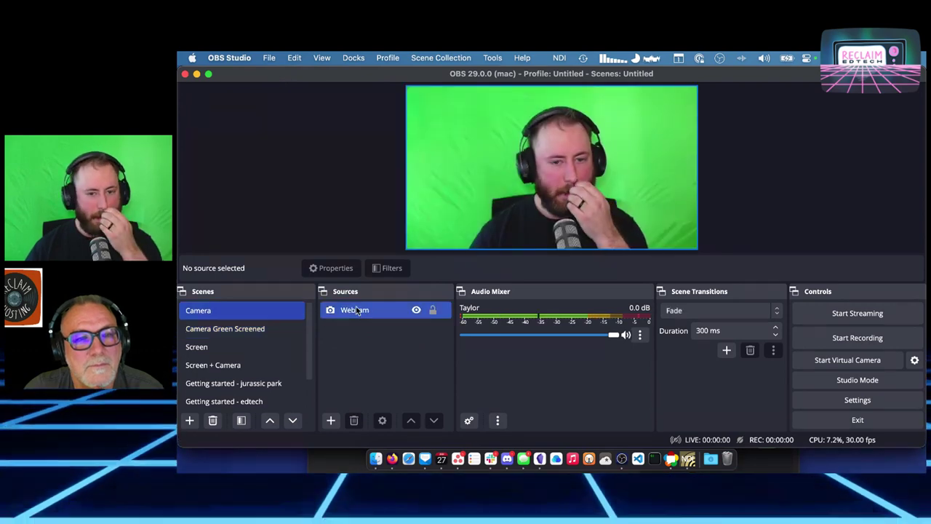
click(355, 309)
right_click(356, 311)
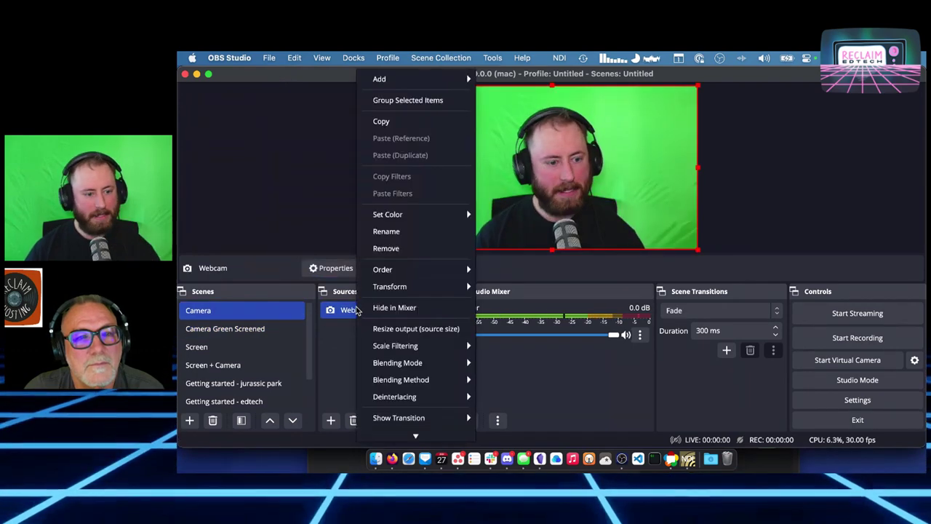
click(405, 124)
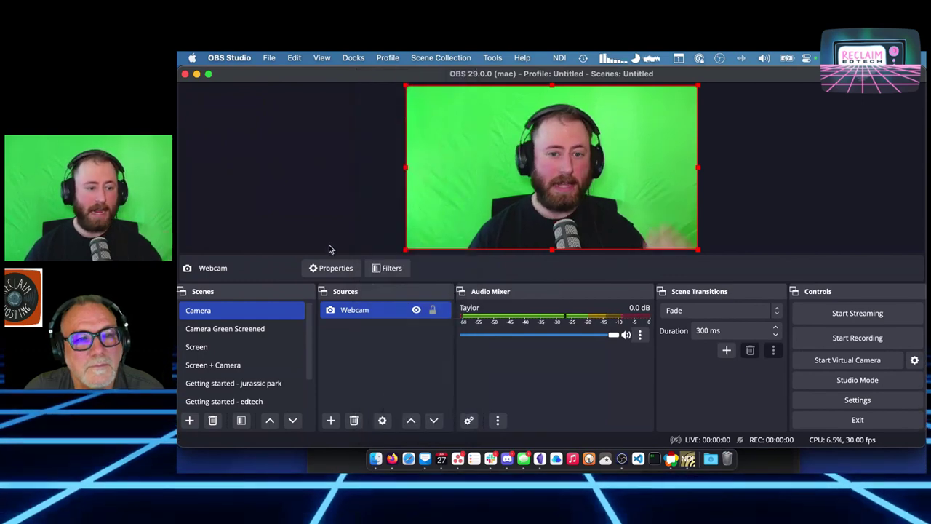
click(267, 330)
right_click(371, 323)
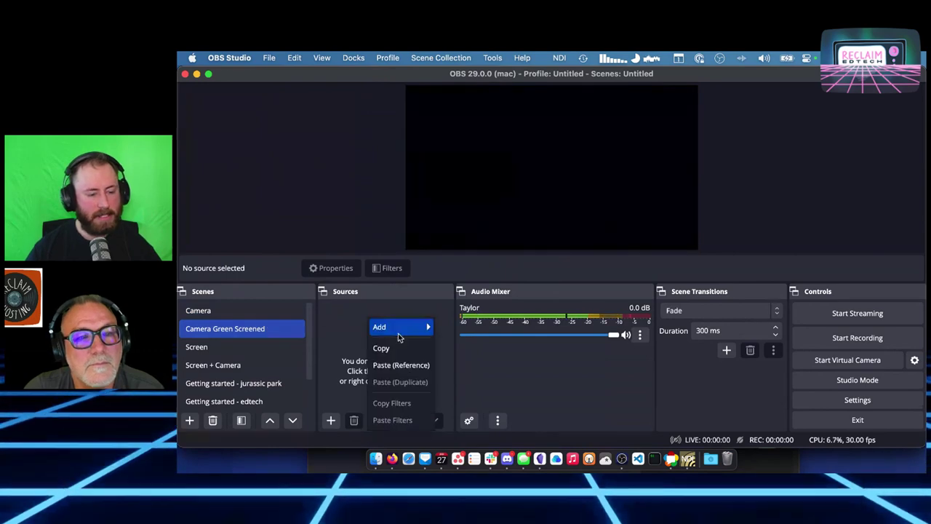
click(402, 365)
- Compare both scenes and select the pasted Webcam source in Camera Green Screened
click(348, 315)
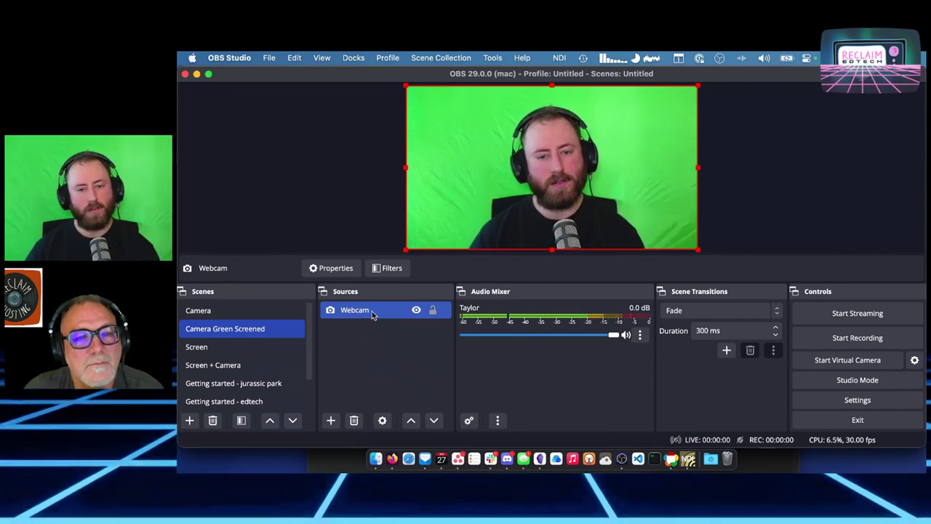
click(276, 315)
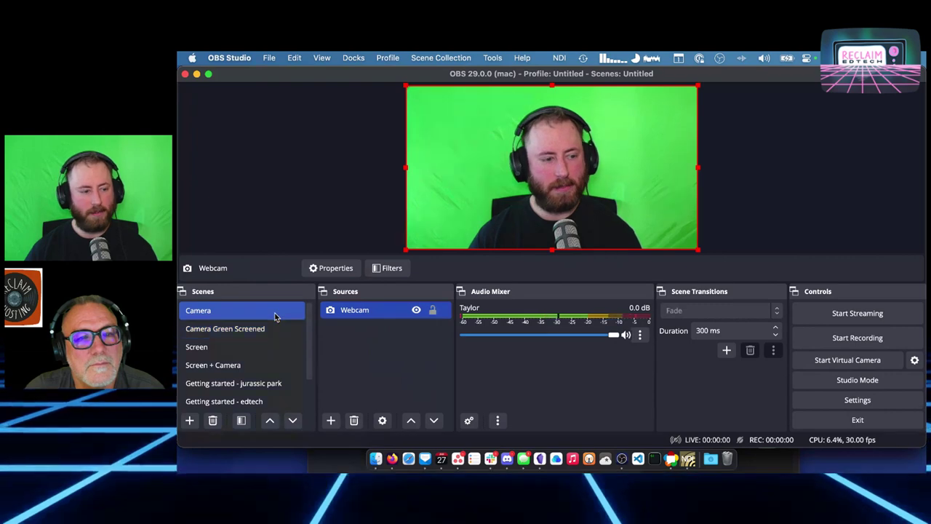
click(269, 328)
click(276, 317)
click(282, 327)
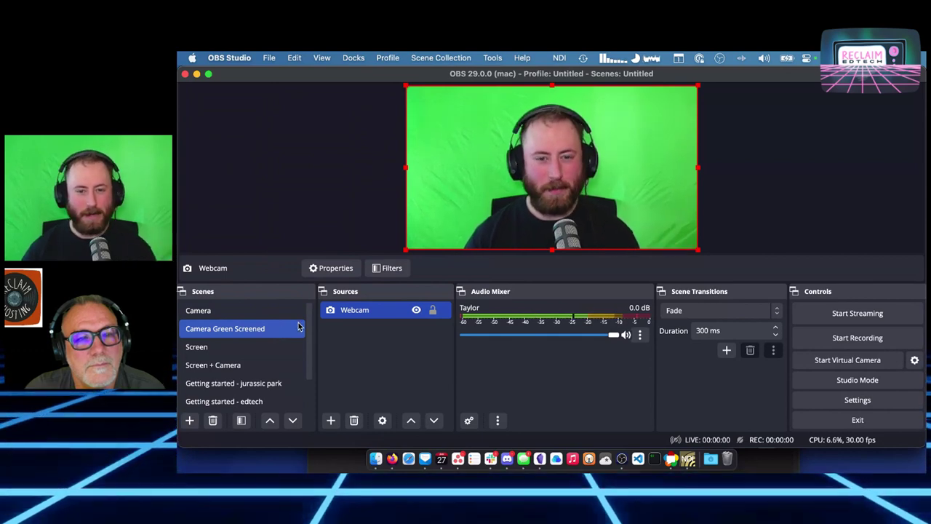
click(361, 315)
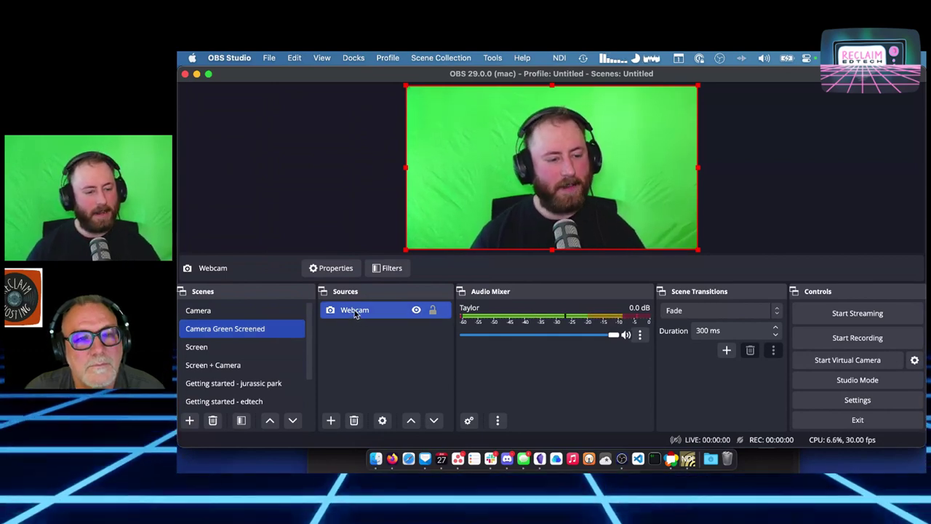
- Add a Chroma Key effect filter to the Webcam source through its Filters dialog
right_click(355, 313)
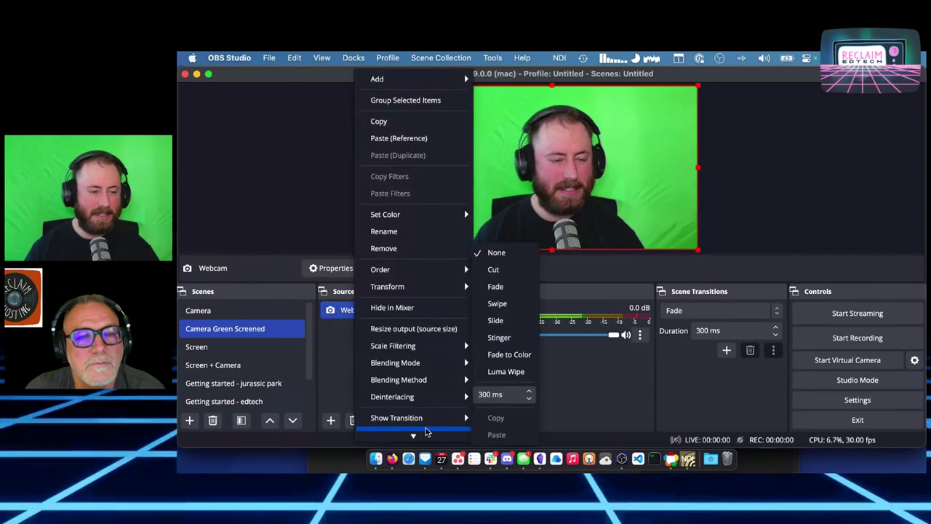
scroll(425, 260, down, 5)
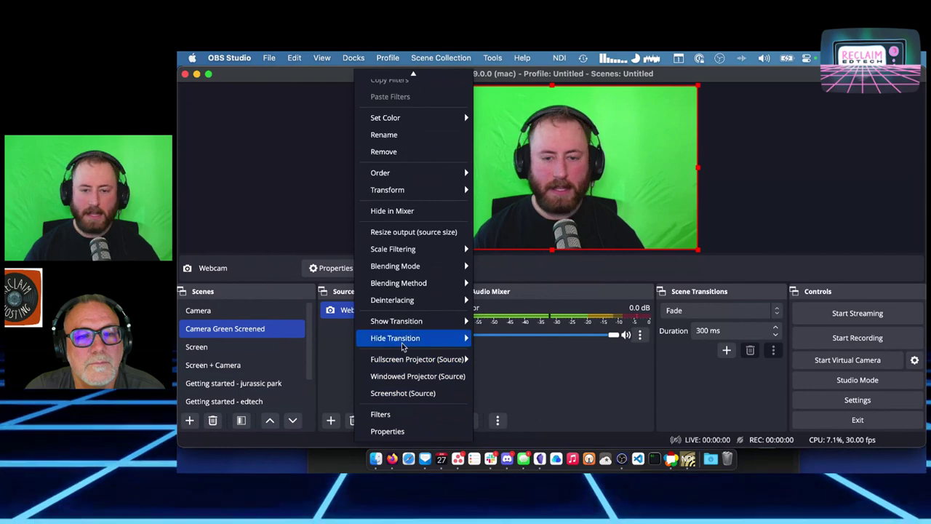
click(400, 416)
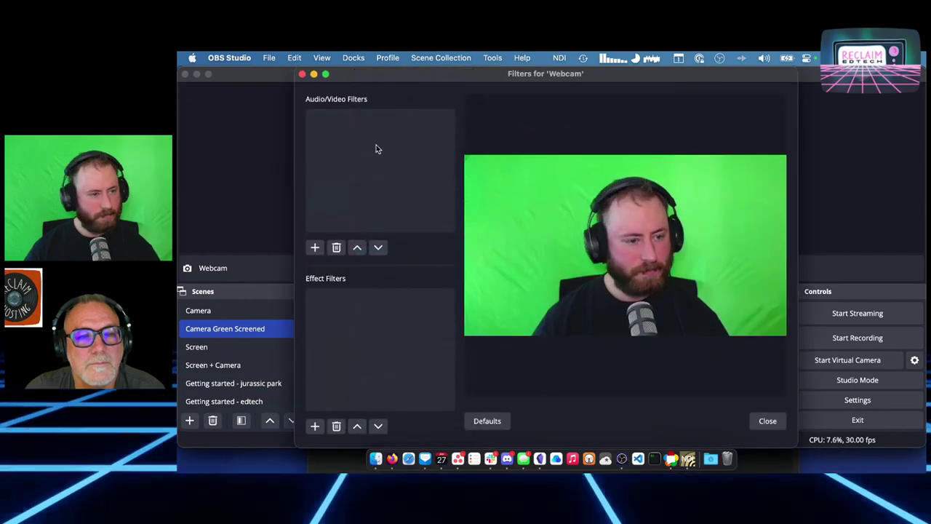
click(315, 247)
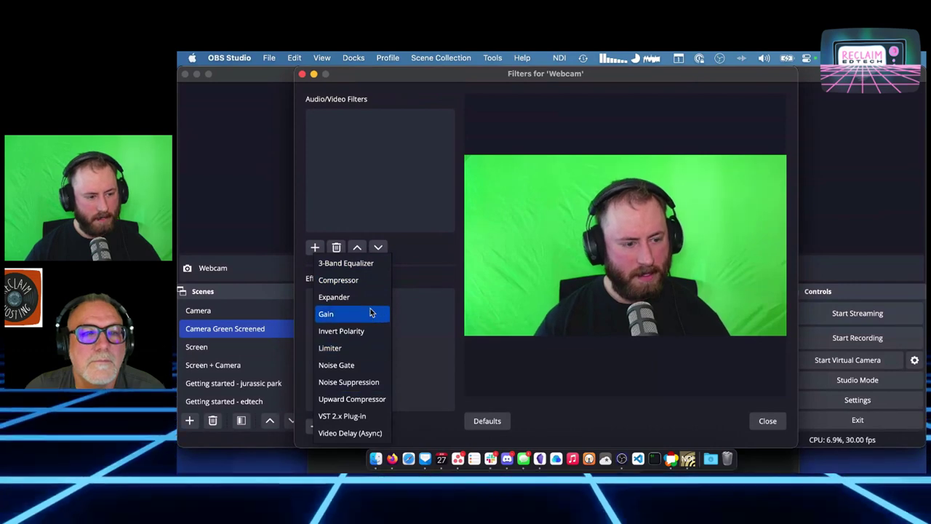
key(Escape)
click(314, 428)
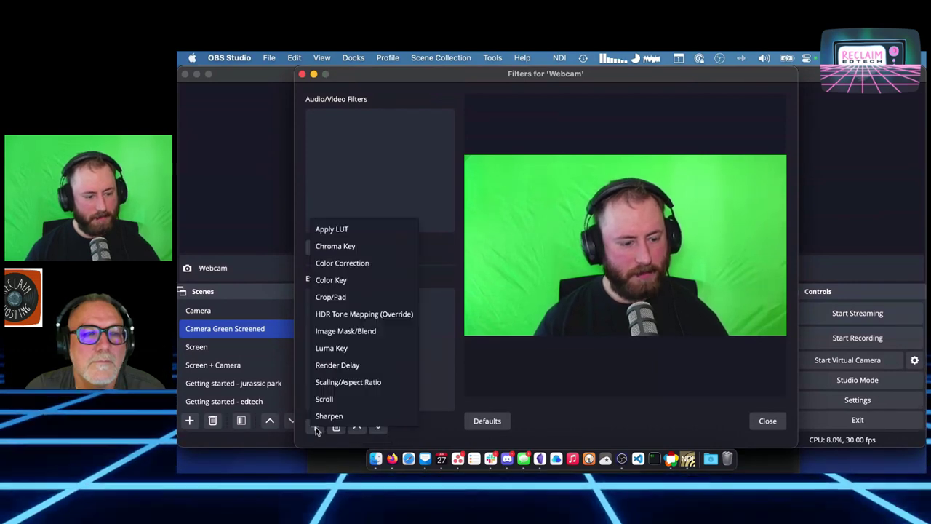
click(363, 247)
click(582, 275)
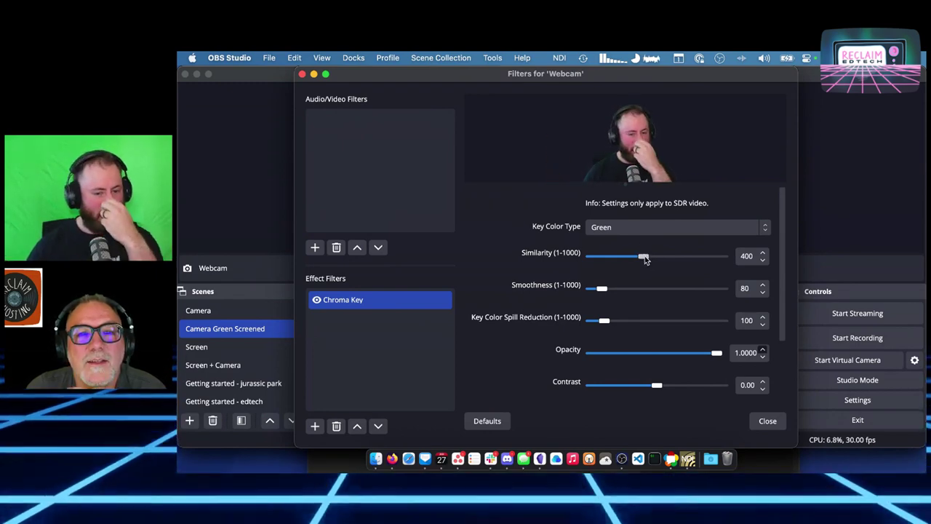
- Fine-tune the Chroma Key Similarity to 411 and raise Smoothness to 86
drag(645, 257, 626, 256)
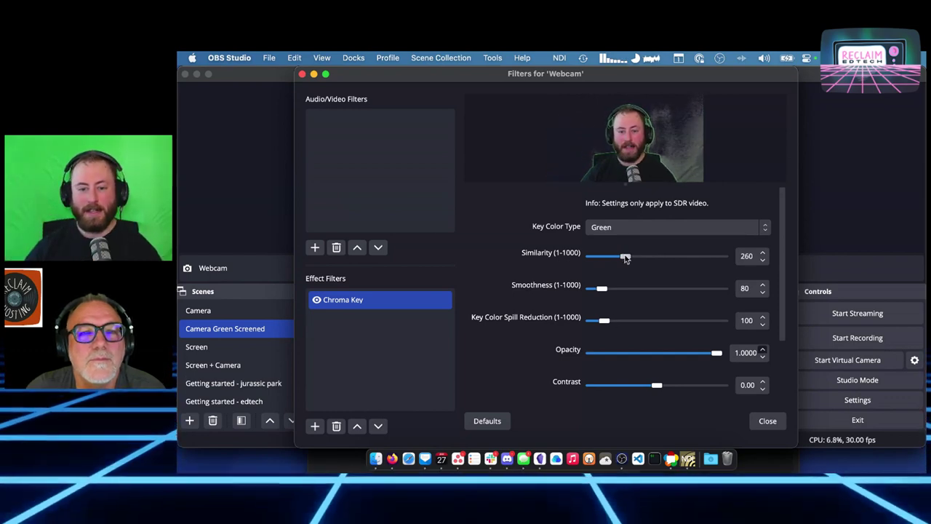
drag(625, 257, 631, 258)
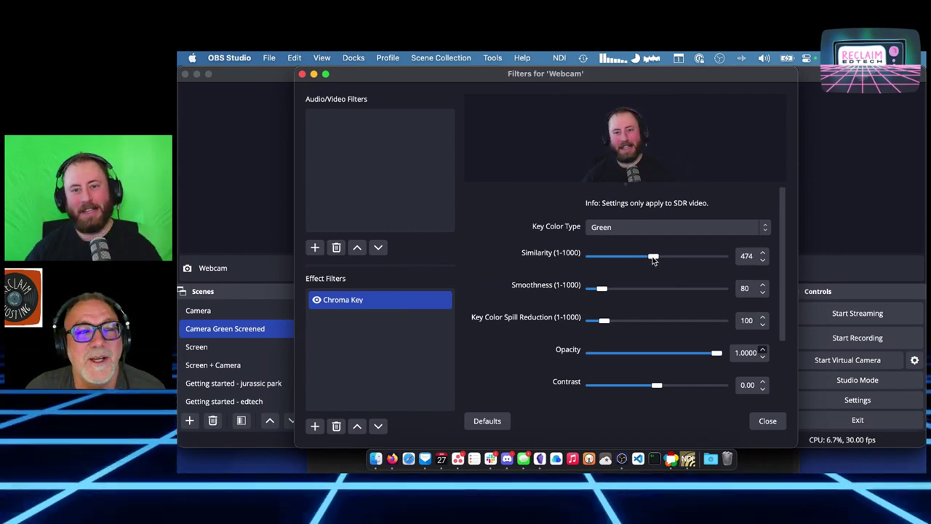
drag(642, 262, 646, 262)
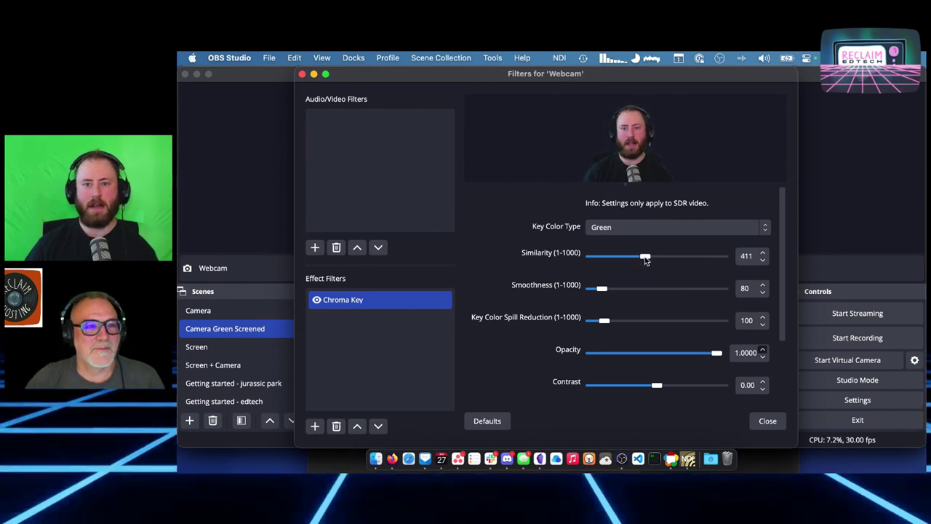
mouse_move(601, 289)
mouse_down()
mouse_move(610, 289)
mouse_move(595, 290)
mouse_up()
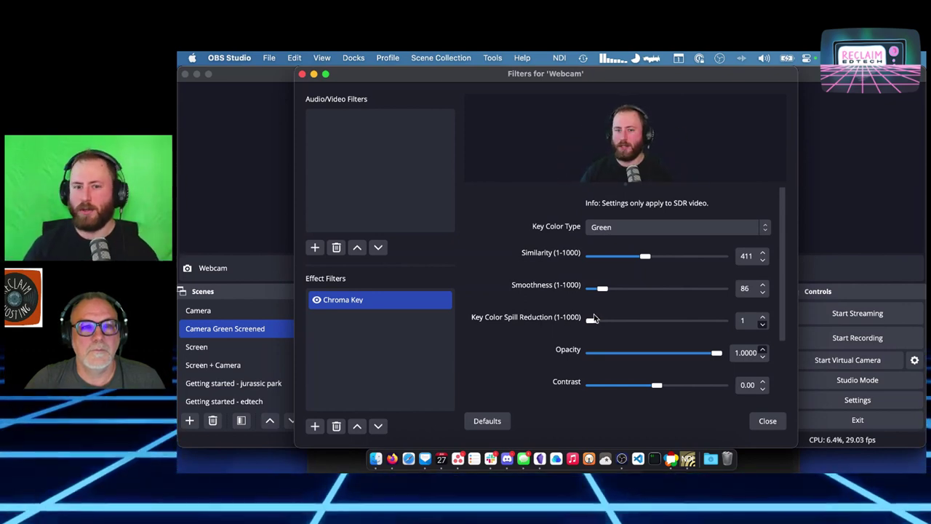
- Try several Key Color Spill Reduction values, then reset the Chroma Key to its defaults
drag(593, 325, 601, 324)
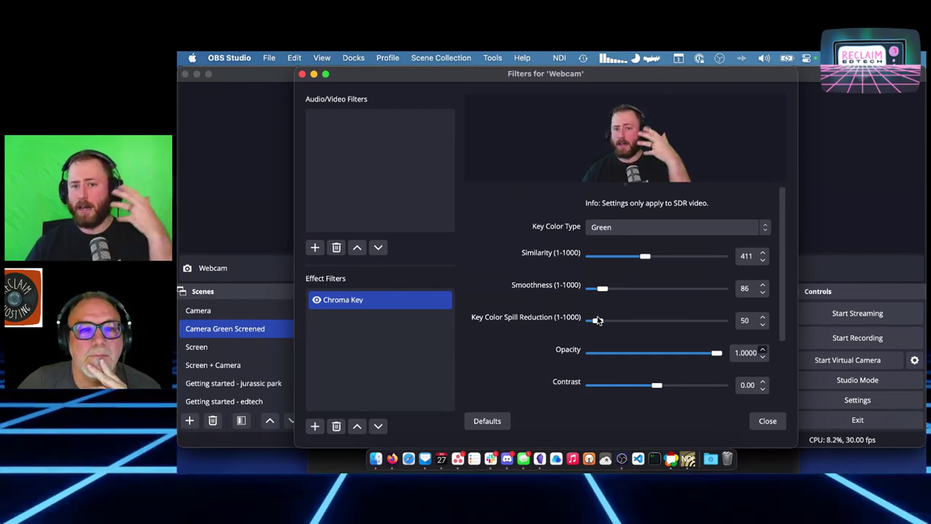
drag(596, 321, 599, 321)
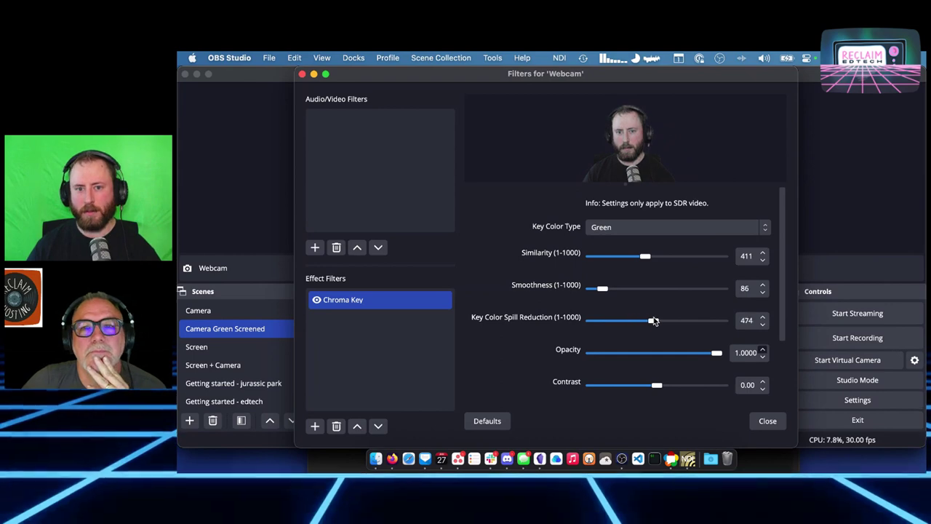
drag(664, 321, 725, 326)
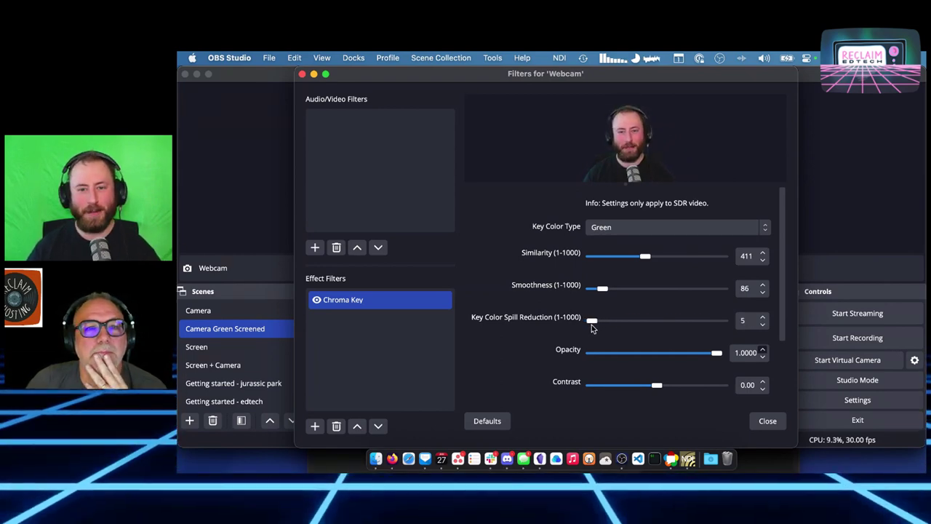
drag(587, 326, 594, 323)
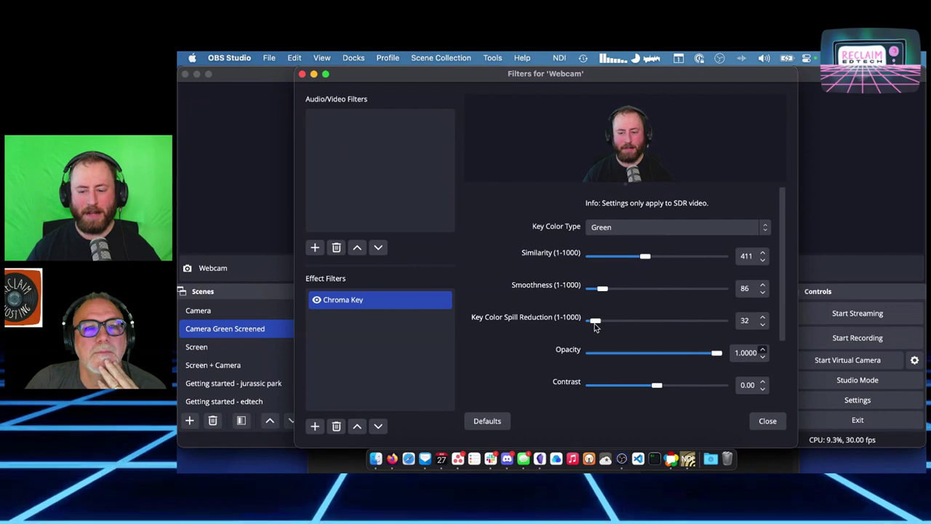
click(492, 425)
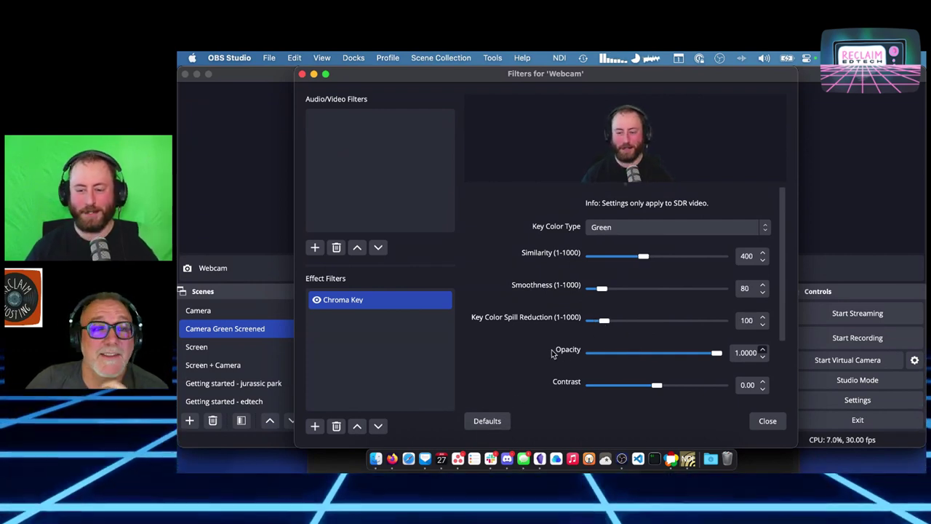
scroll(553, 354, down, 3)
scroll(553, 351, up, 3)
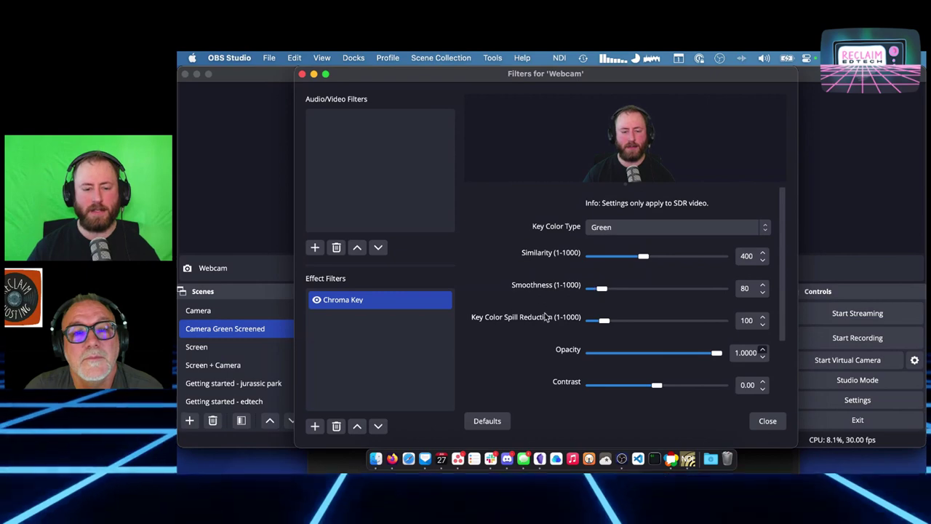
click(626, 230)
click(568, 225)
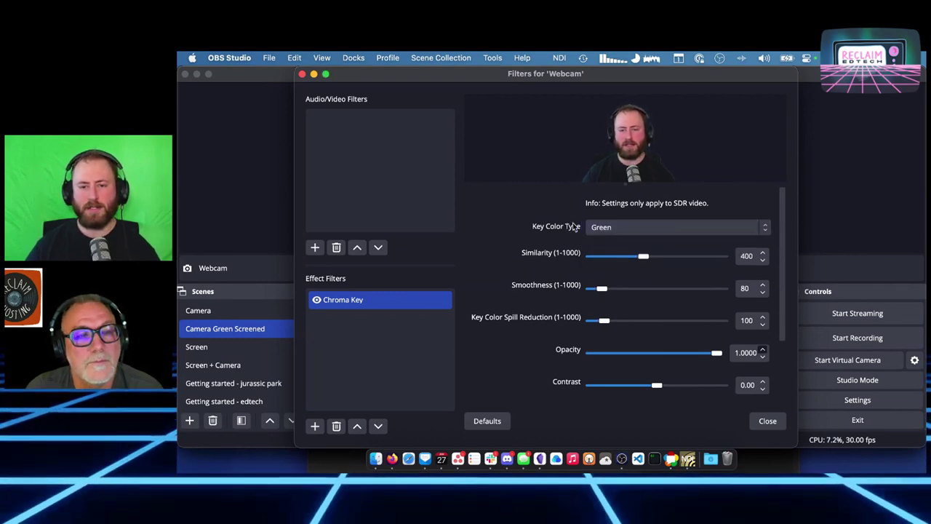
click(606, 225)
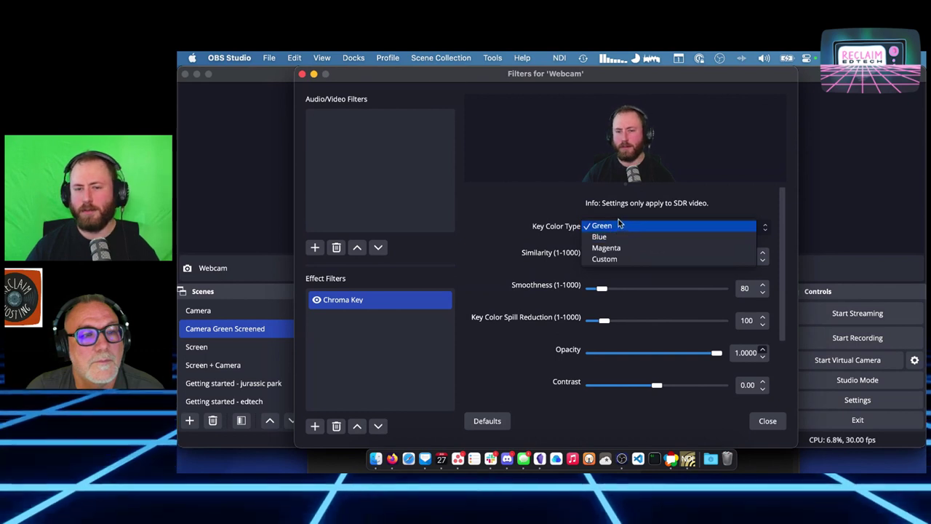
click(617, 217)
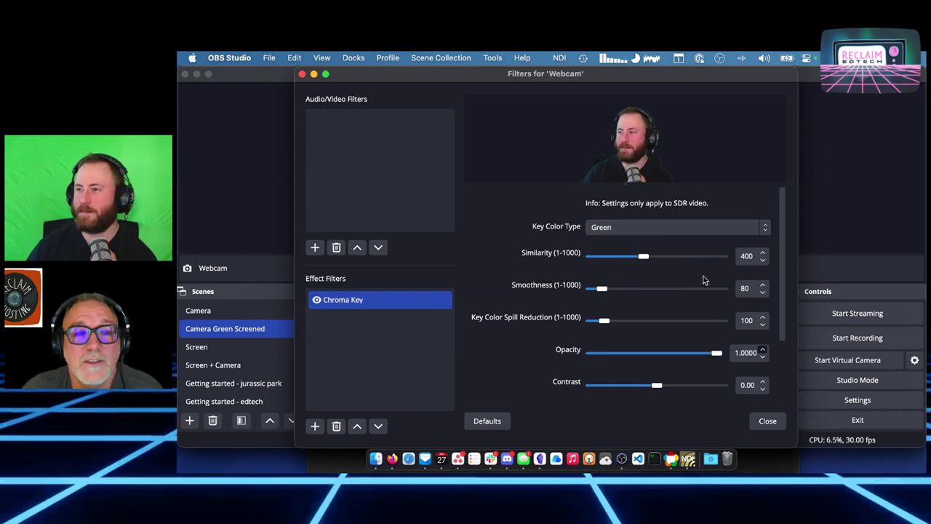
click(650, 227)
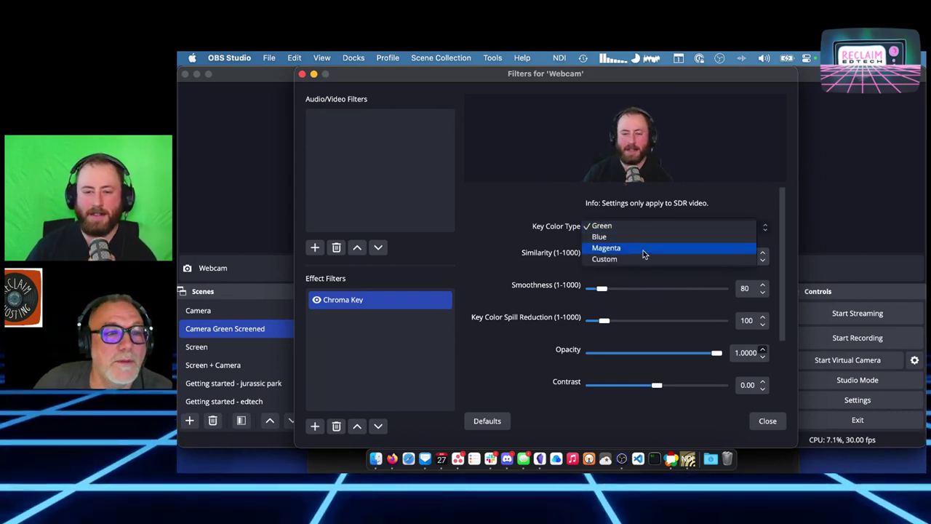
click(553, 218)
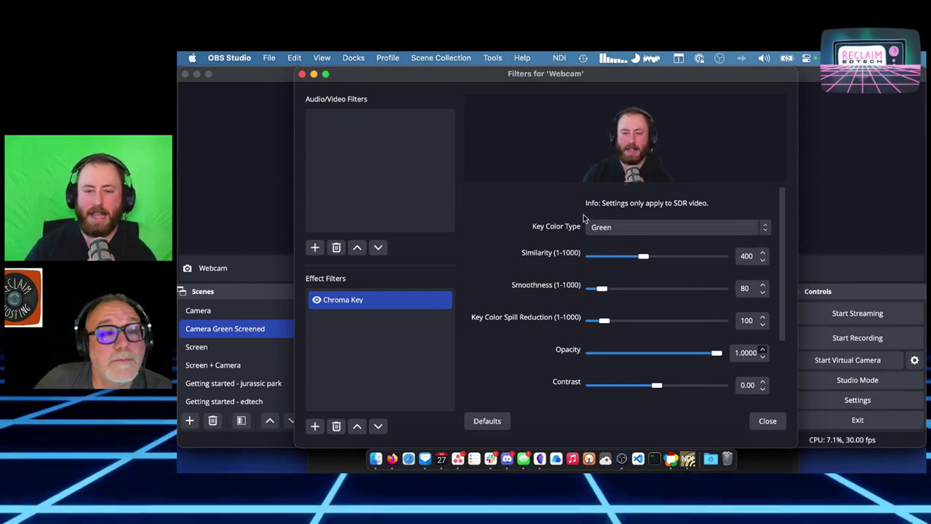
click(644, 227)
- Switch the key colour to Custom and pick pale yellow #fff0b8
click(634, 258)
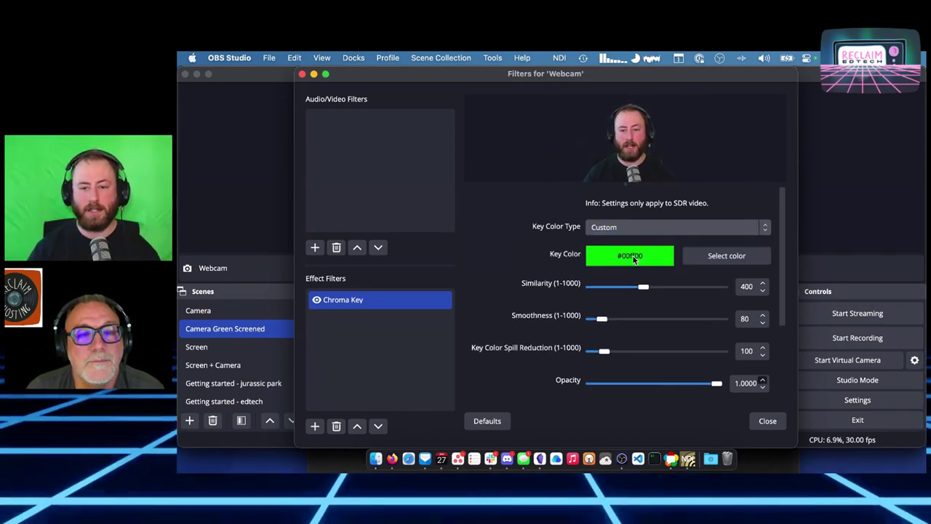
click(727, 256)
drag(586, 190, 637, 202)
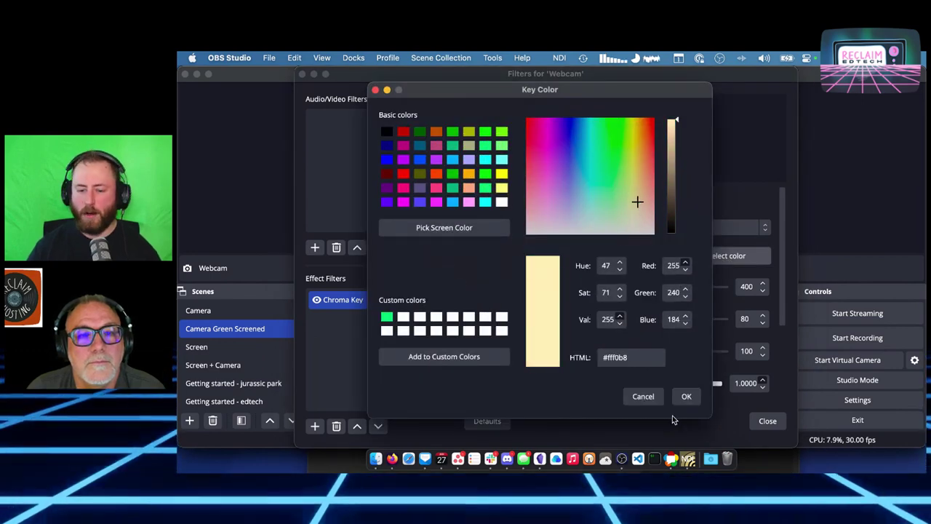
click(686, 396)
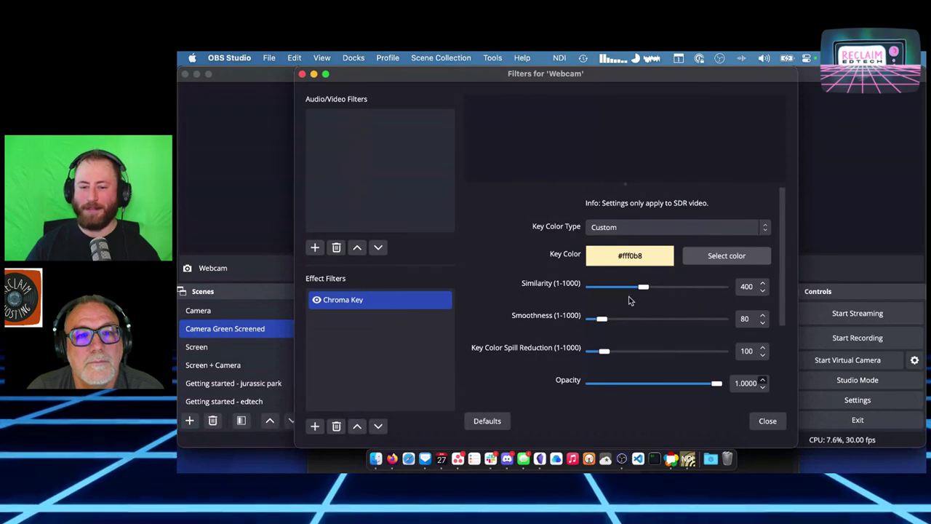
- Set Similarity to 545, restore the Chroma Key defaults and close the filters dialog
mouse_move(644, 289)
mouse_down()
mouse_move(591, 289)
mouse_move(662, 288)
mouse_up()
click(675, 230)
click(530, 412)
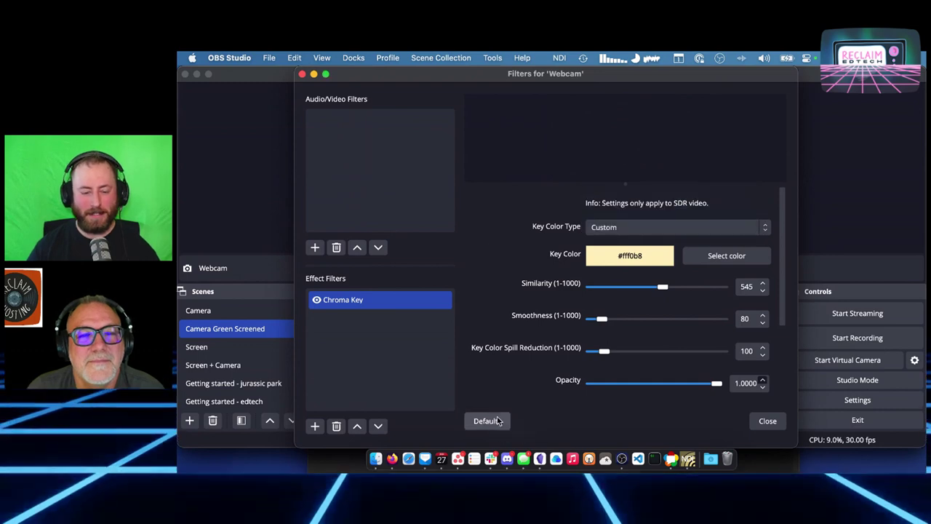
click(499, 421)
click(766, 422)
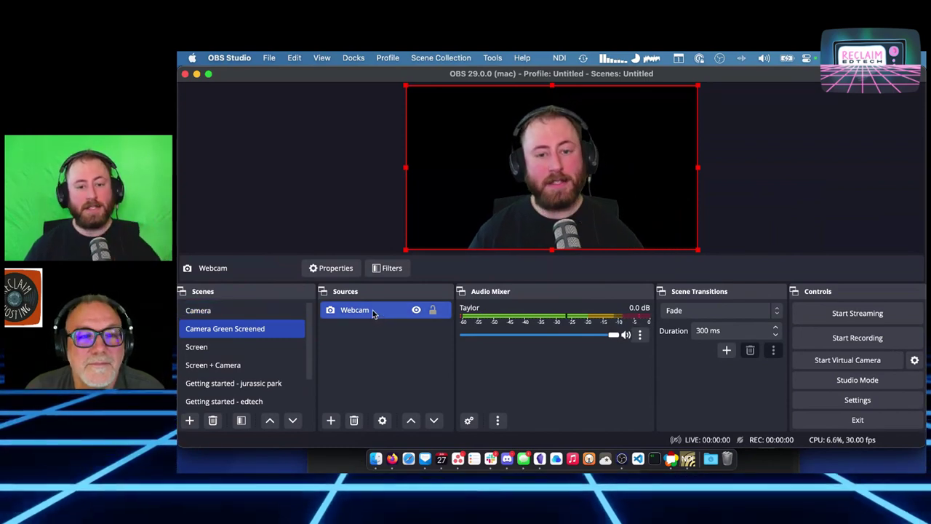
click(281, 327)
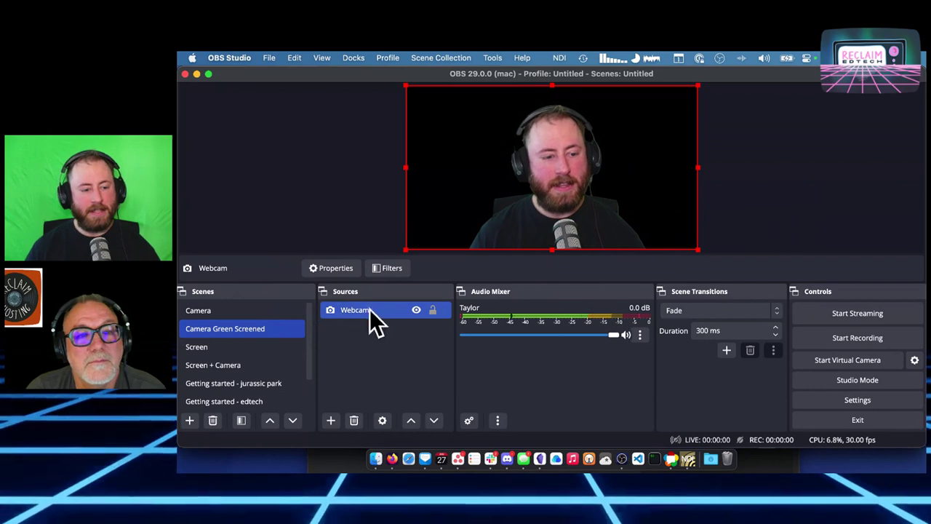
click(262, 329)
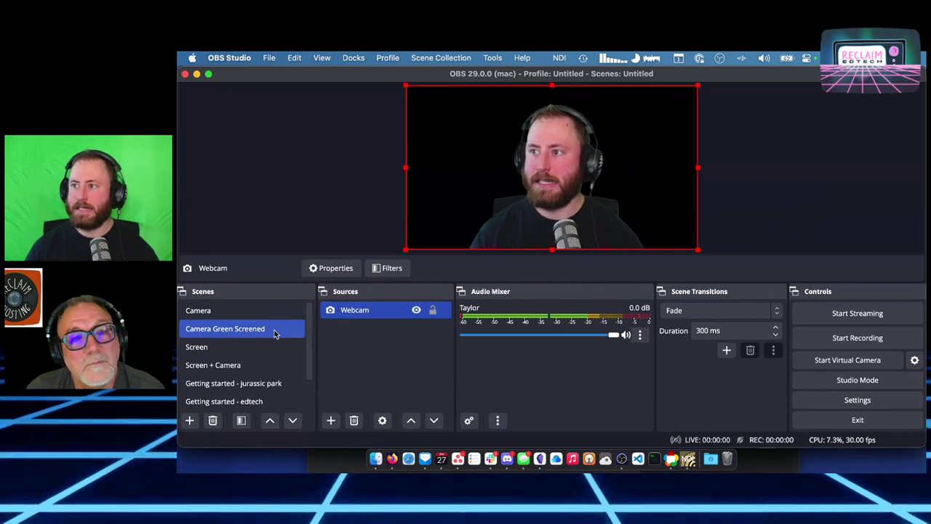
click(263, 314)
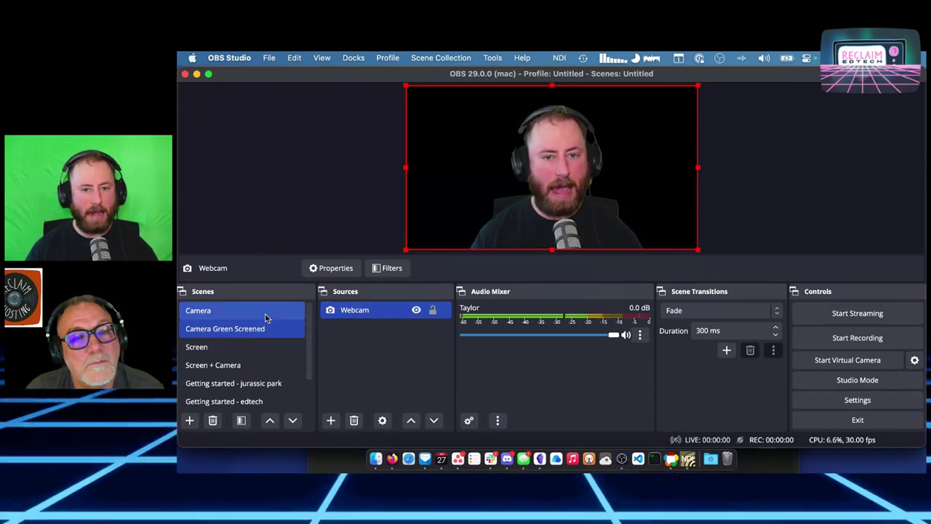
click(246, 316)
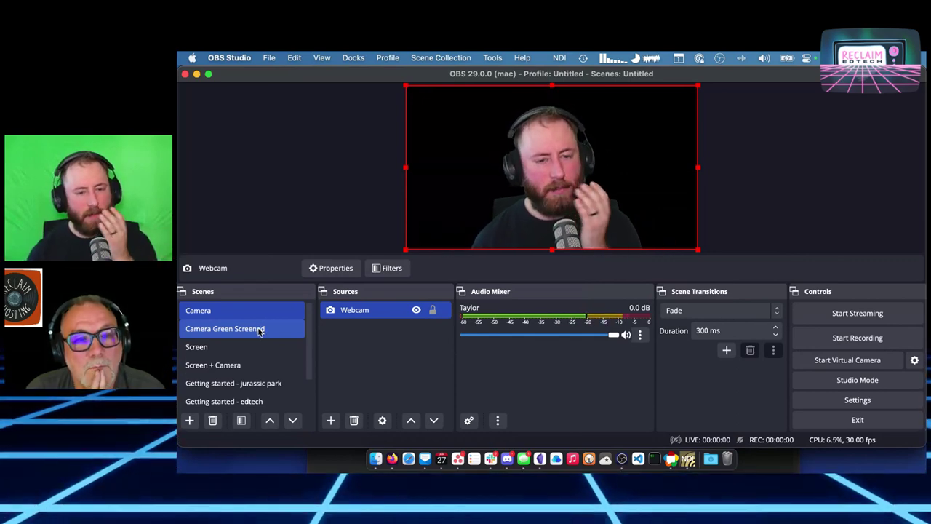
click(275, 329)
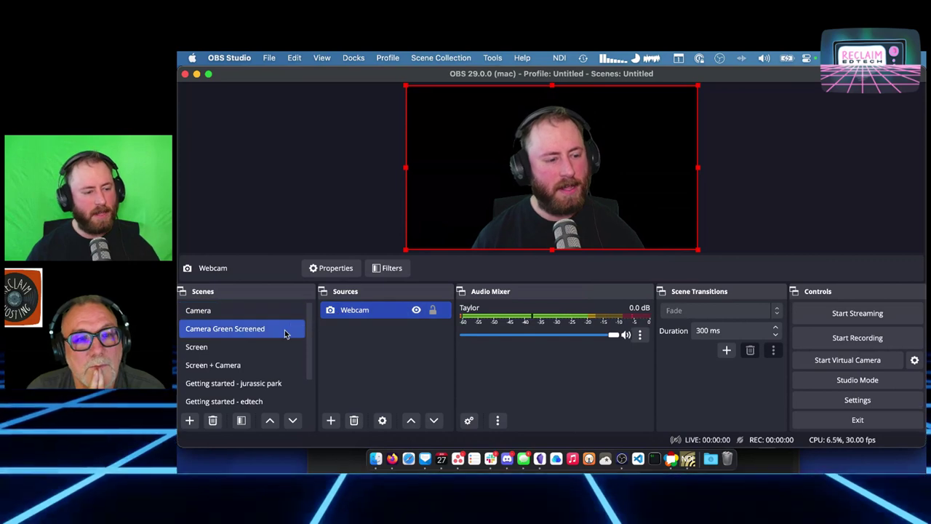
- Delete the Chroma Key filter from the Webcam source's filter list and close Filters
right_click(358, 312)
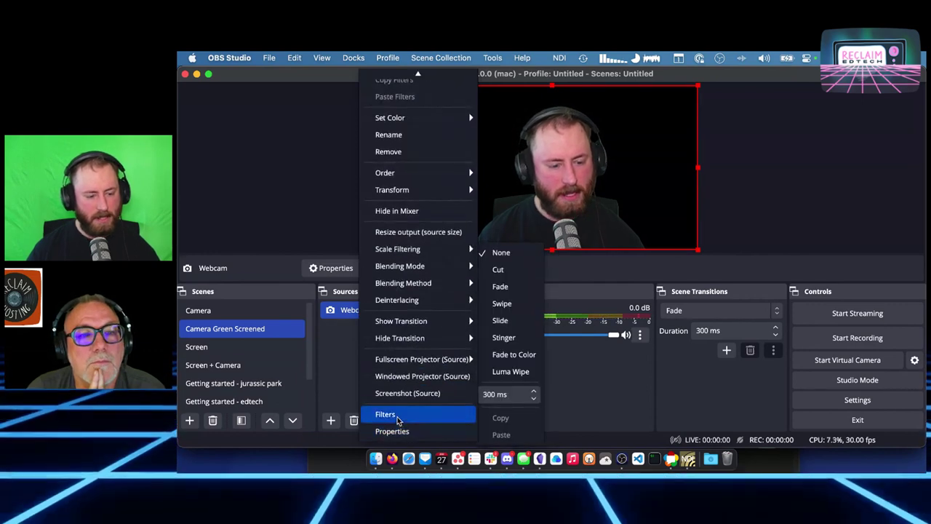
click(397, 416)
click(318, 303)
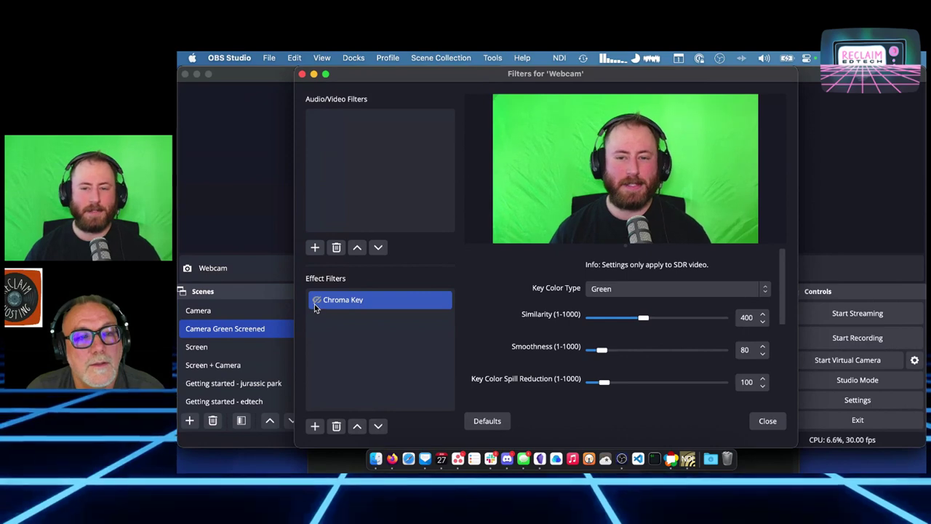
click(315, 303)
click(316, 302)
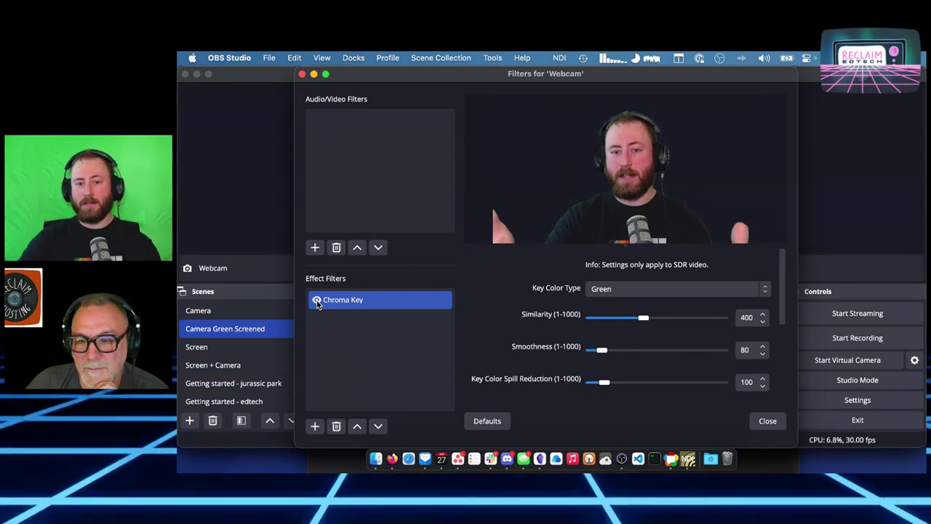
click(337, 425)
click(631, 274)
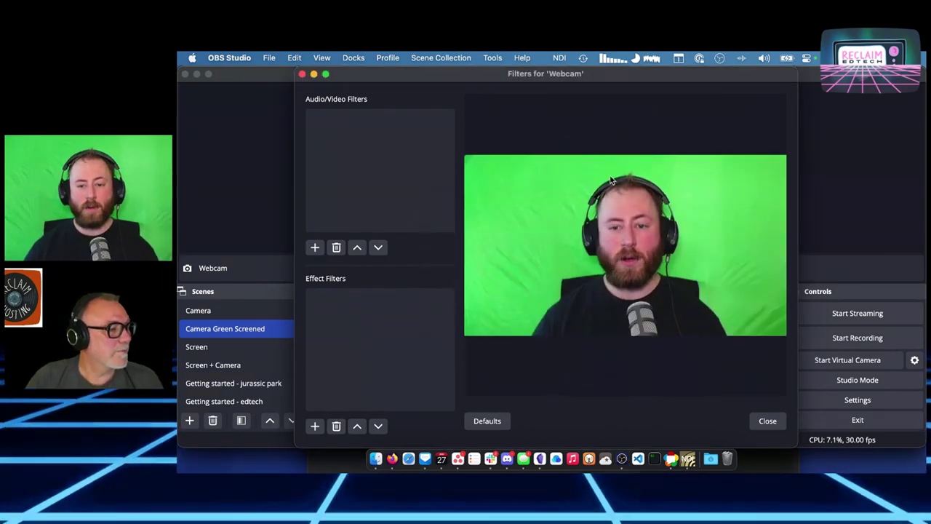
click(773, 422)
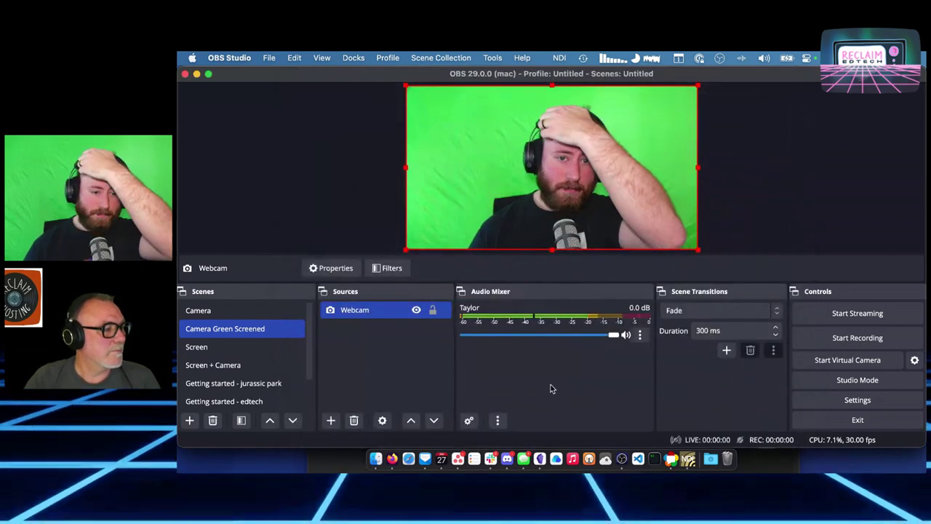
click(342, 345)
- Create a new group named 'Chroma Key' and move the Webcam into it
click(331, 422)
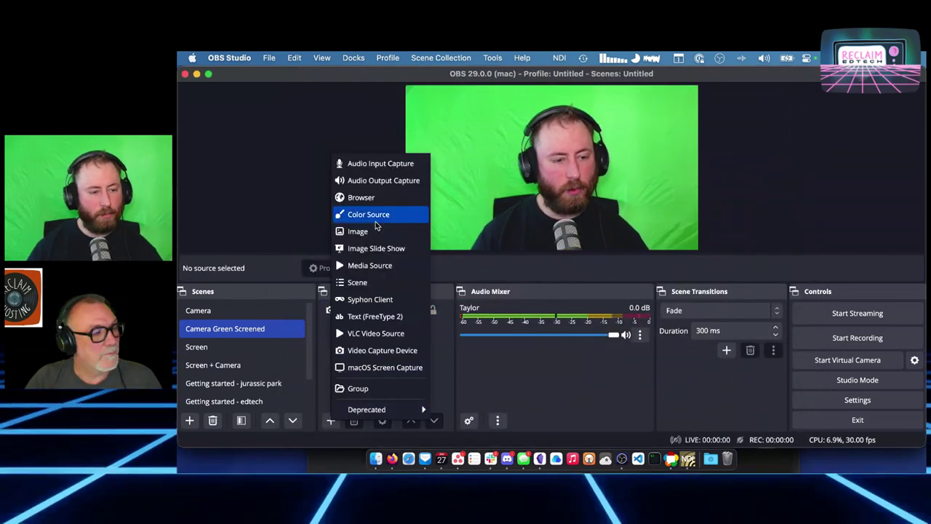
click(374, 393)
text(Chr)
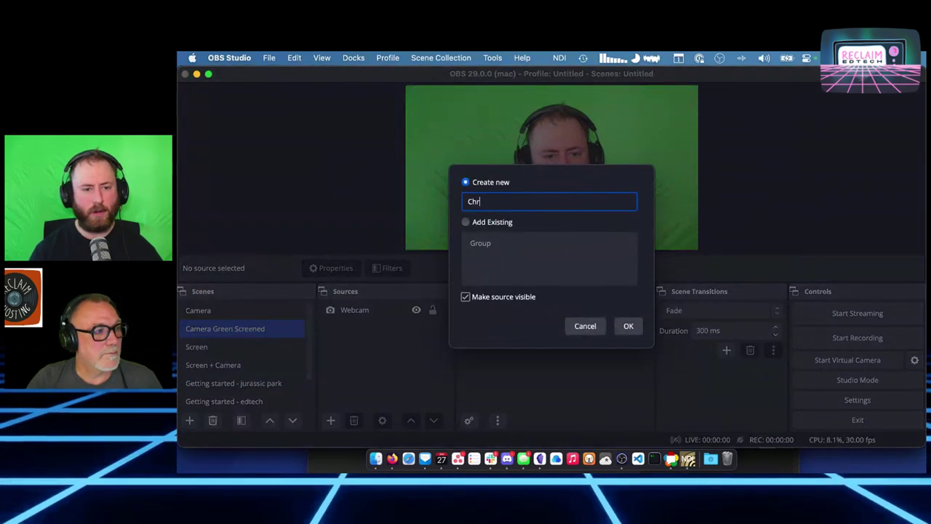
text(ome Key)
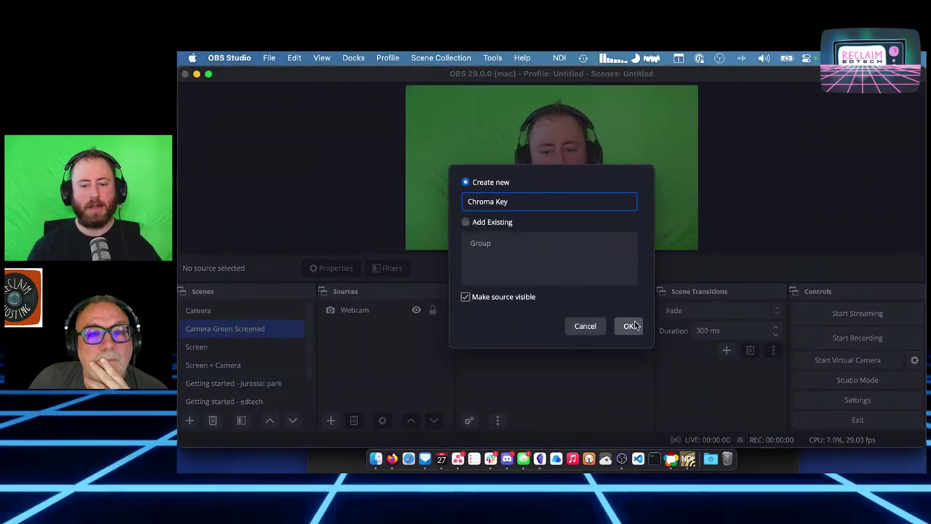
click(629, 326)
drag(353, 326, 377, 323)
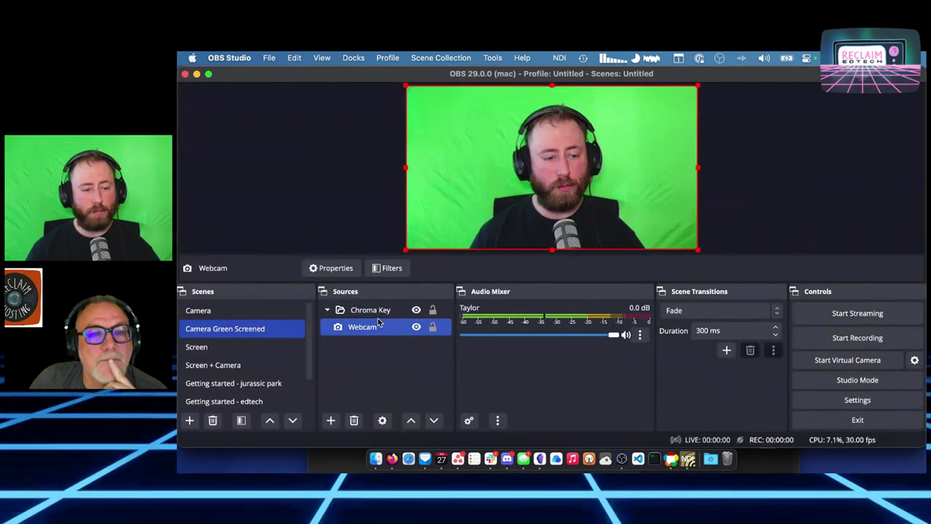
click(374, 352)
- Add a default Chroma Key filter to the Chroma Key group
click(365, 313)
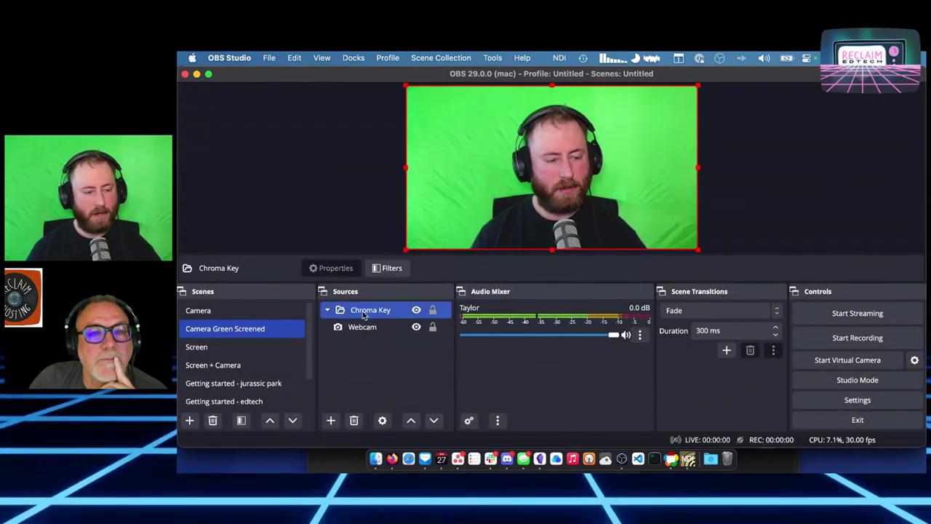
right_click(365, 312)
click(360, 313)
right_click(360, 312)
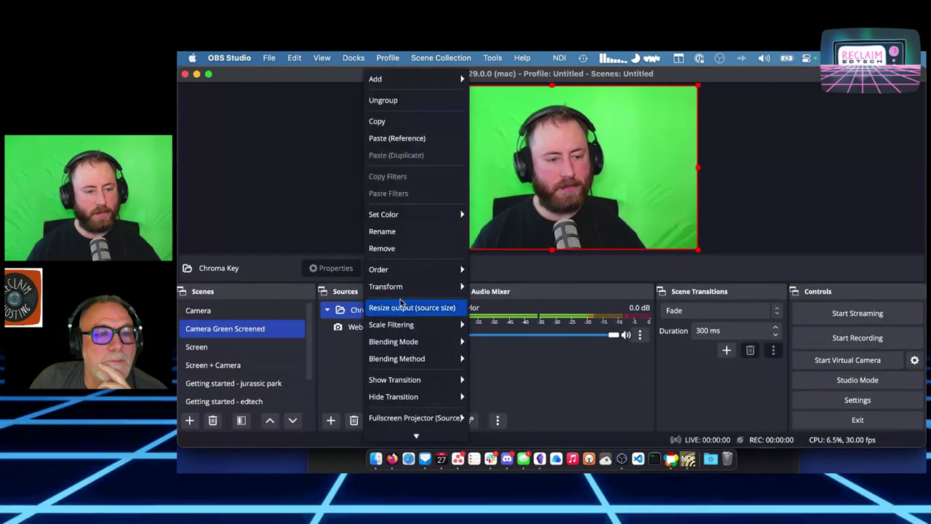
click(393, 414)
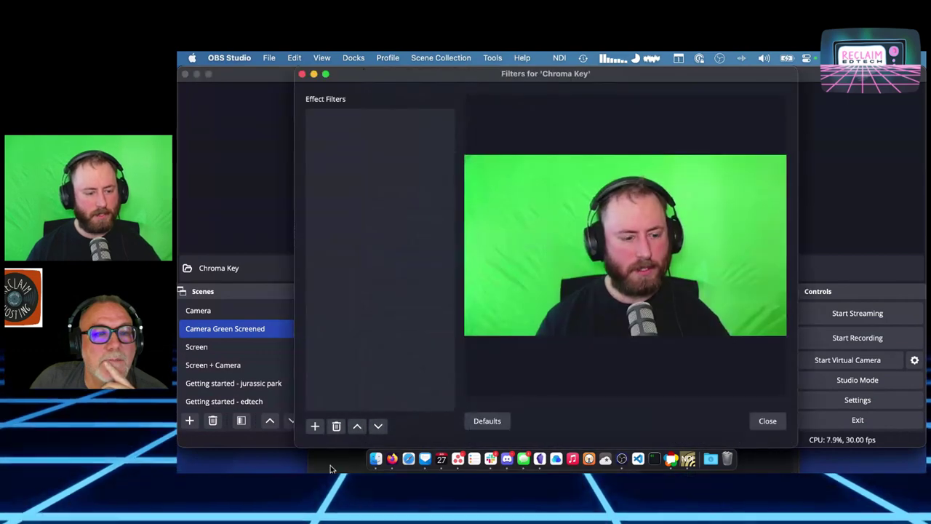
click(315, 426)
click(353, 248)
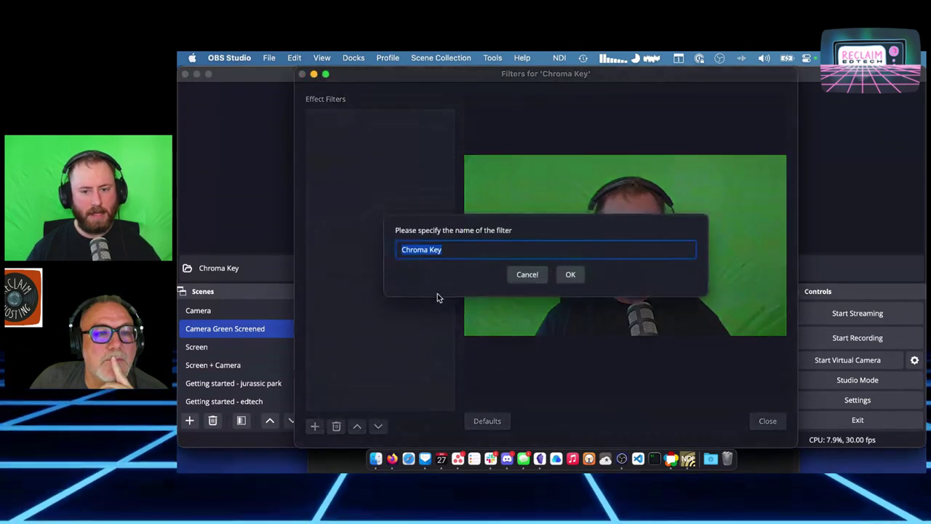
click(578, 274)
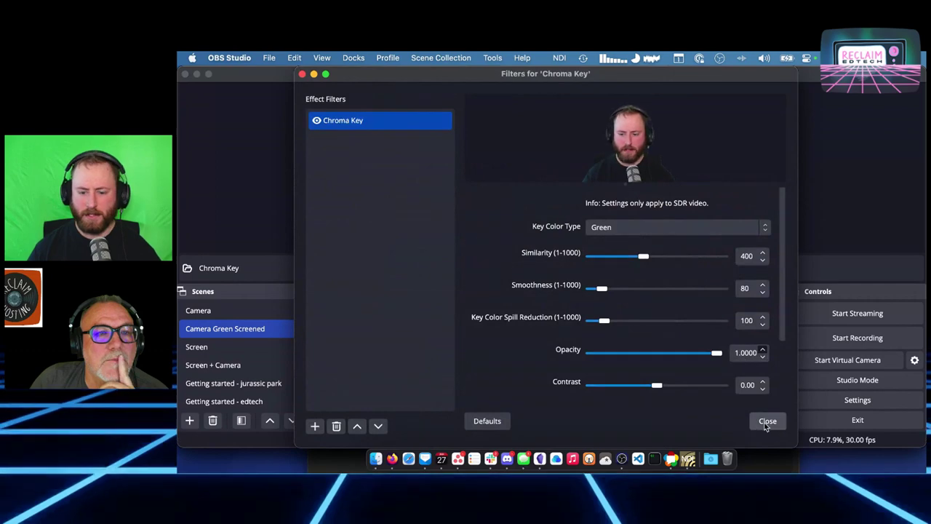
click(767, 422)
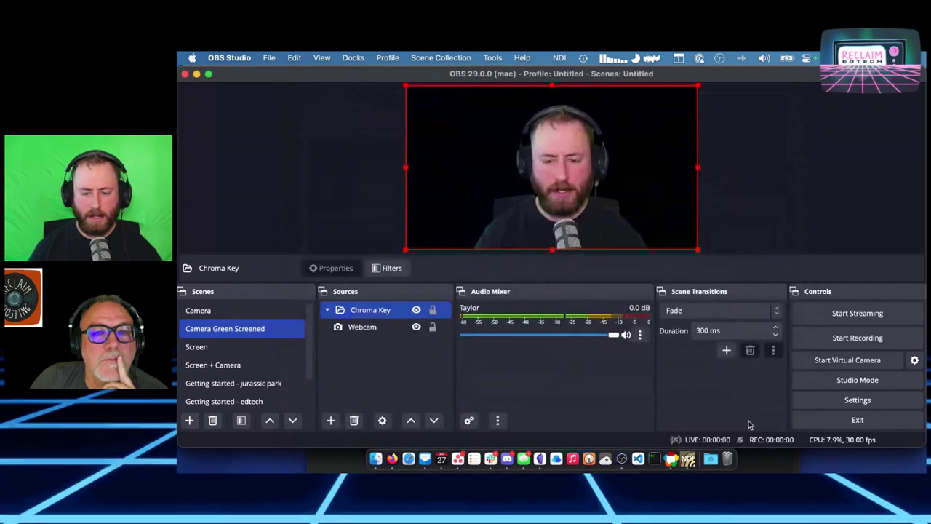
click(241, 318)
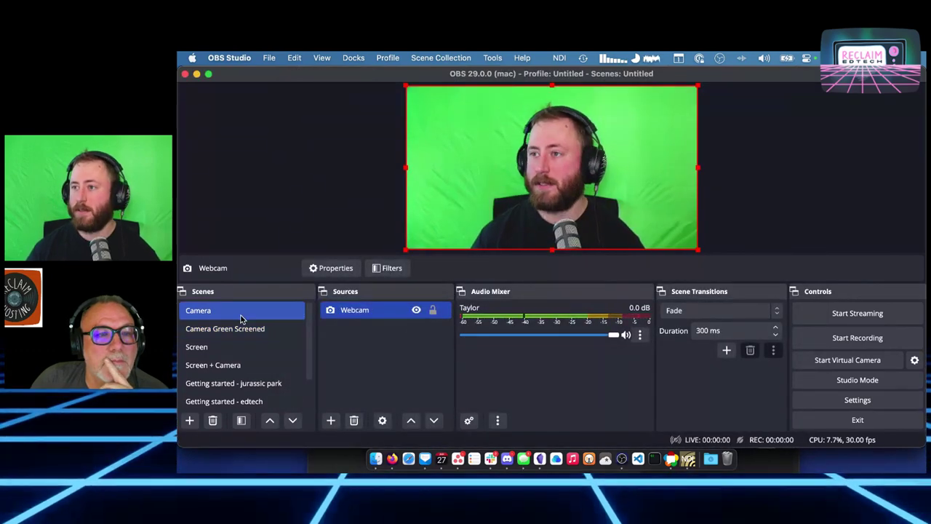
click(243, 328)
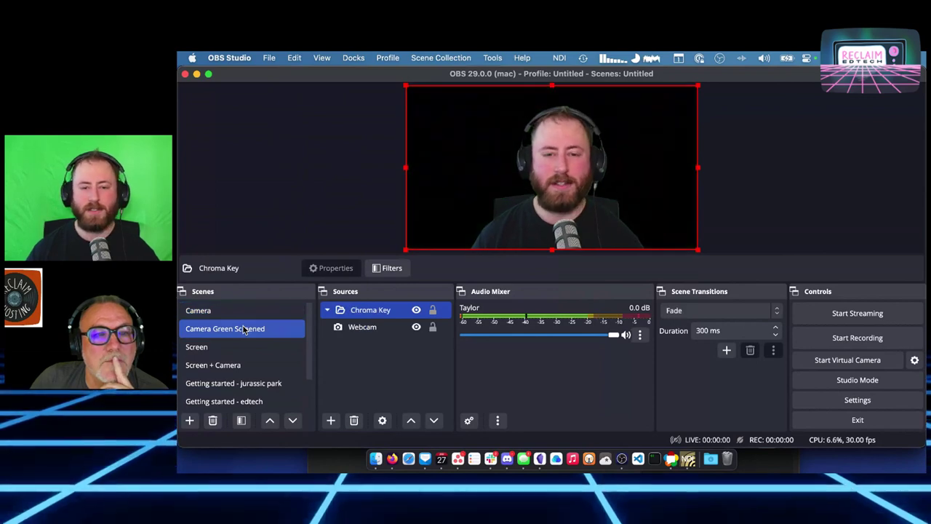
click(236, 313)
click(238, 329)
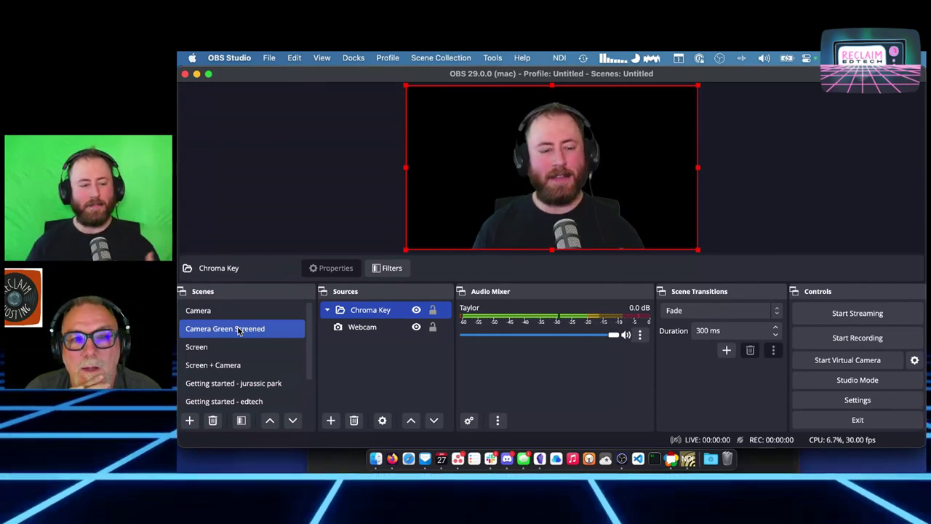
click(261, 310)
click(279, 330)
click(369, 311)
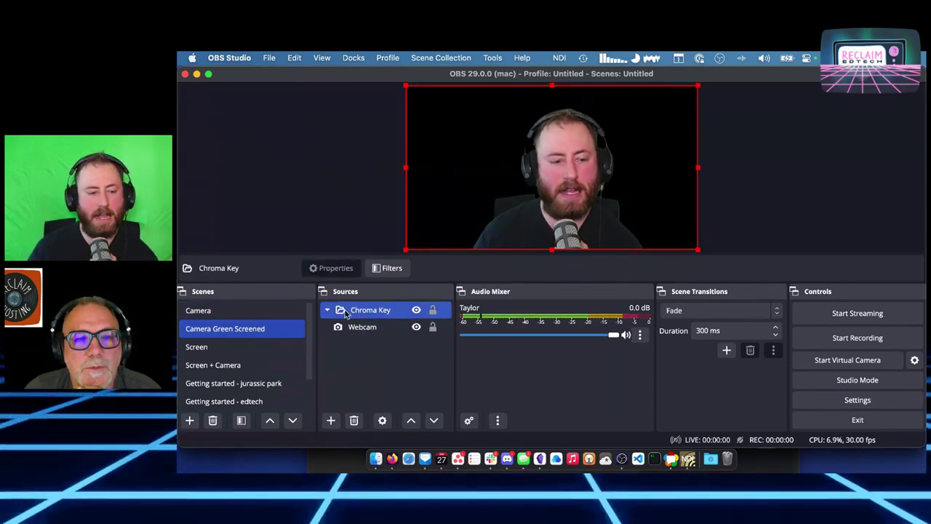
- Add another new group, Group 2, to the scene
click(330, 419)
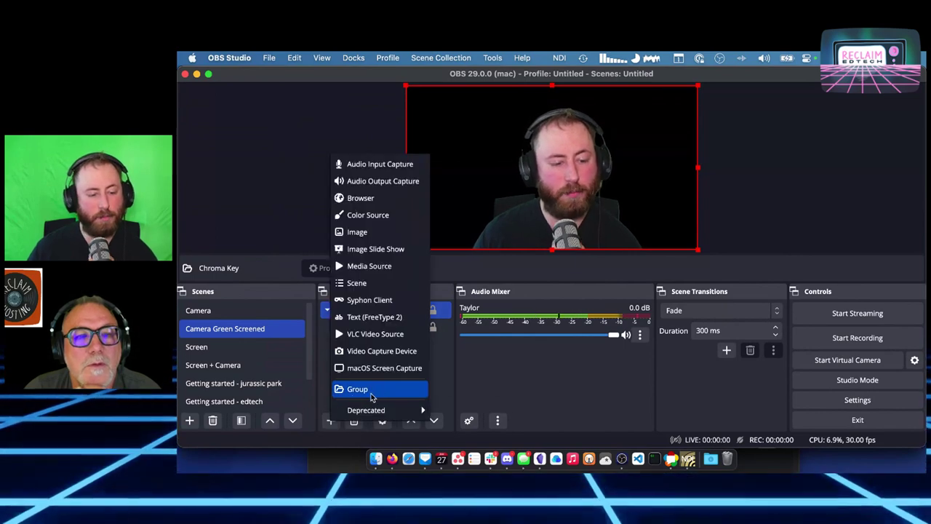
click(379, 393)
click(628, 326)
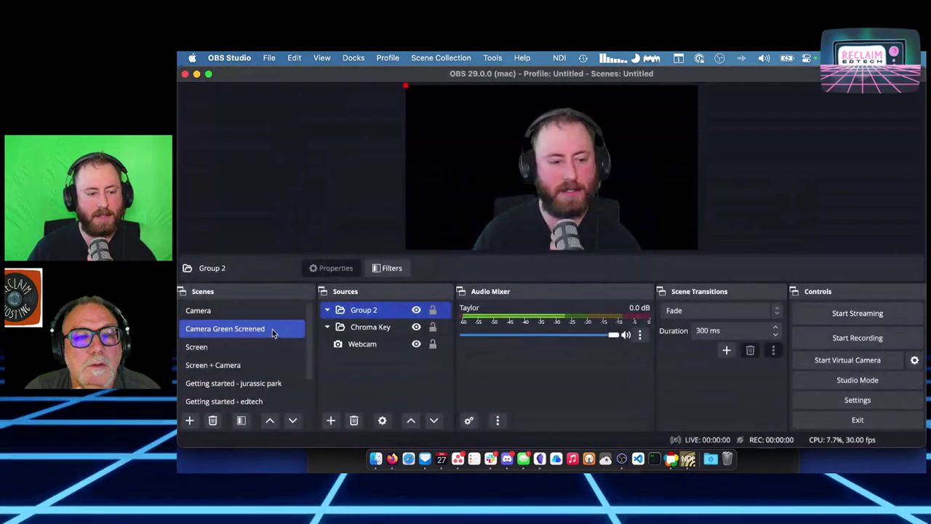
- Remove Group 2 from the sources, confirming the deletion
right_click(351, 312)
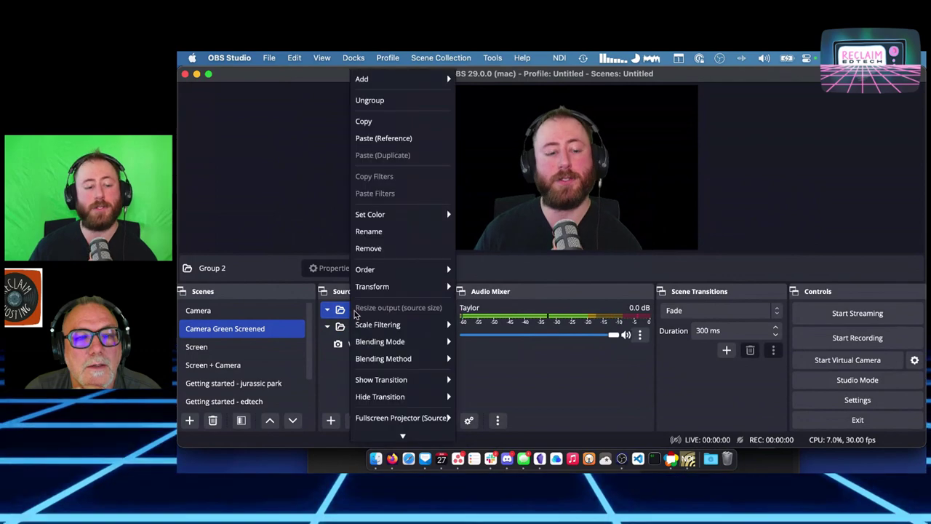
scroll(408, 237, down, 2)
mouse_move(389, 240)
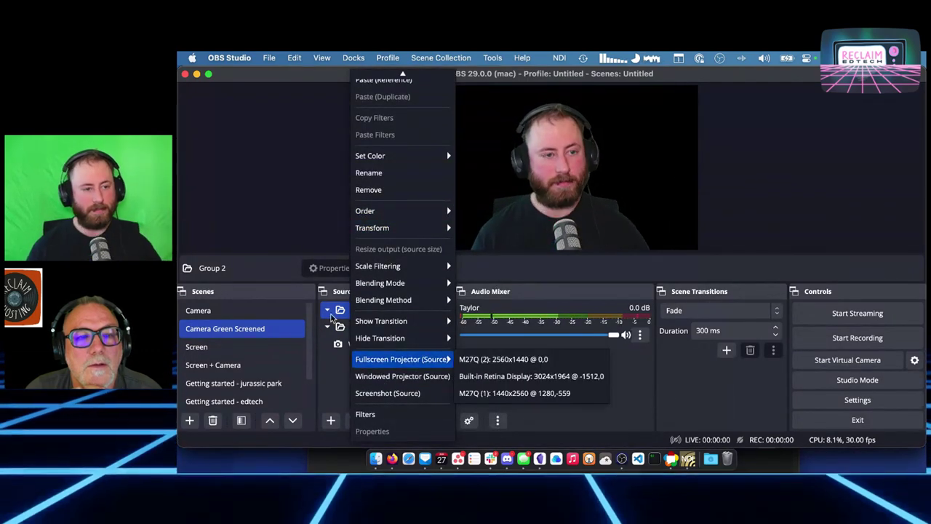
key(Escape)
right_click(357, 310)
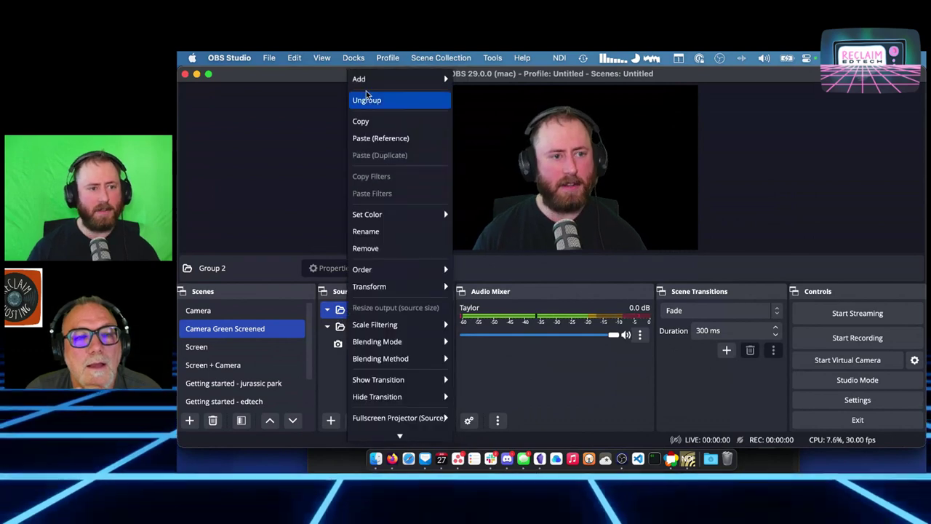
click(365, 248)
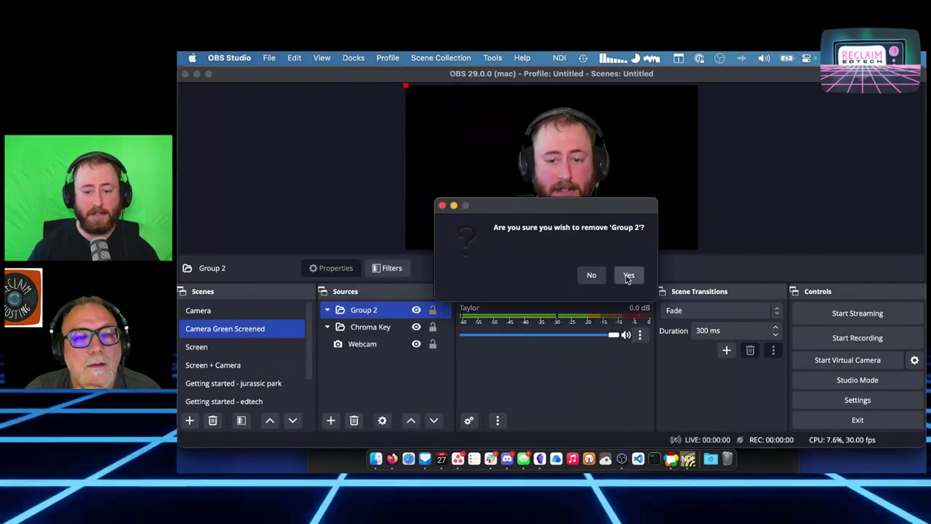
key(Return)
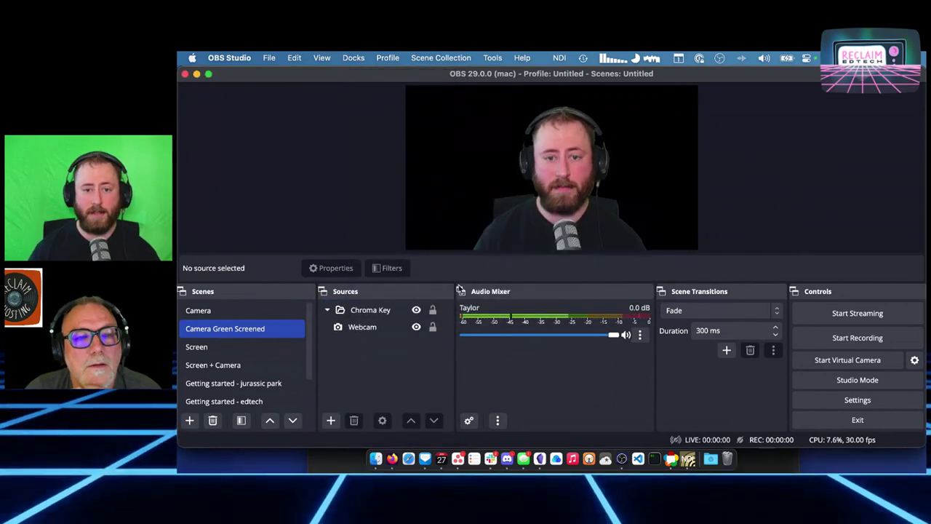
right_click(385, 317)
mouse_move(411, 341)
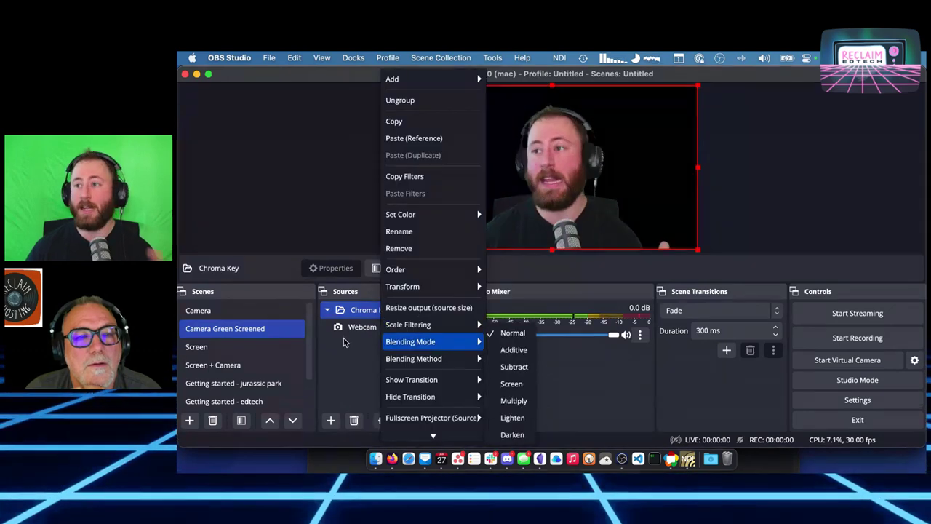
click(343, 338)
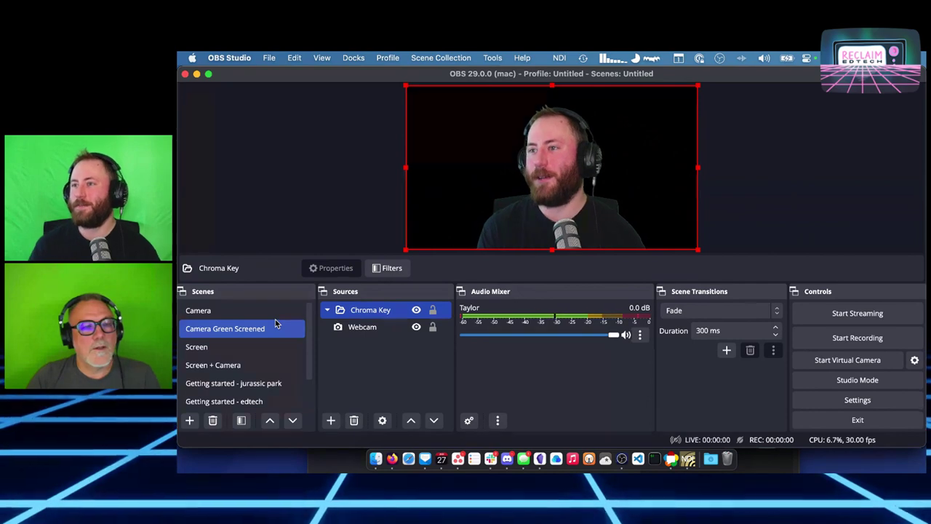
shift+click(385, 328)
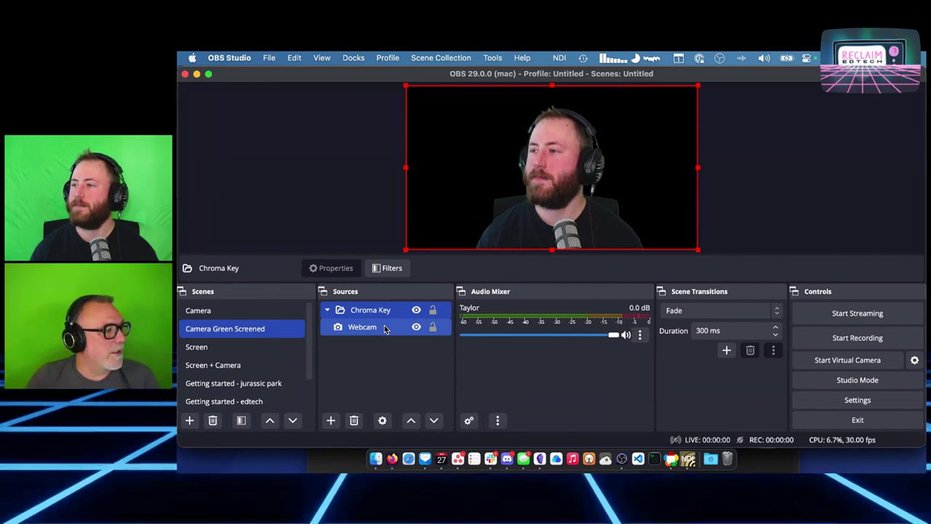
click(371, 311)
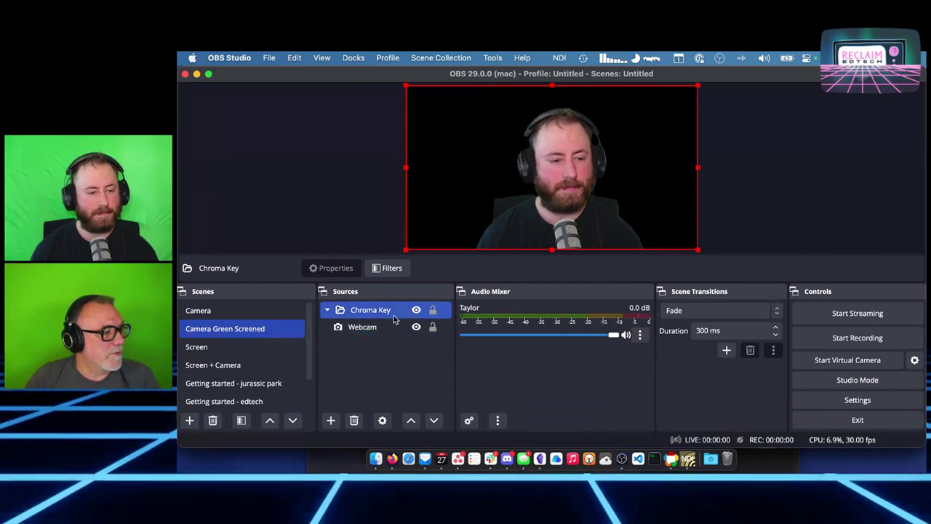
click(389, 349)
click(375, 464)
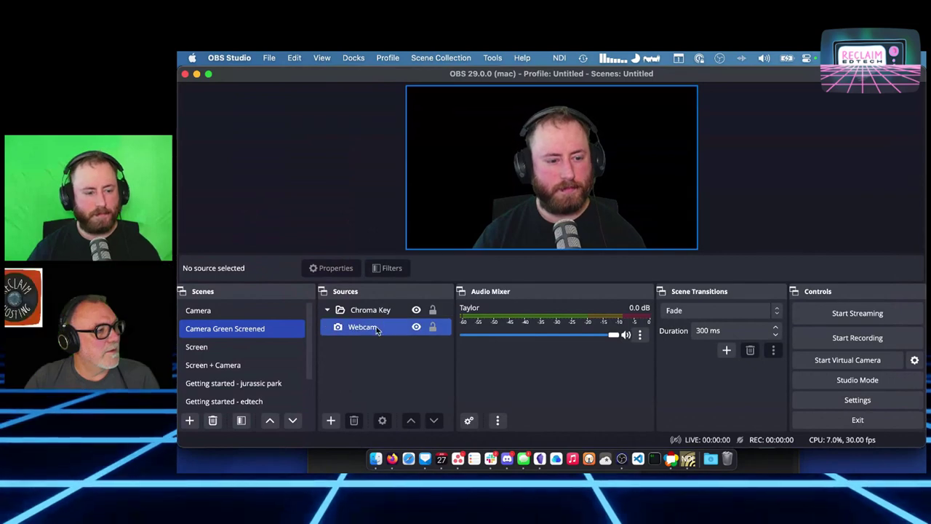
- Hide and re-show the Chroma Key group to check the keyed webcam
click(329, 312)
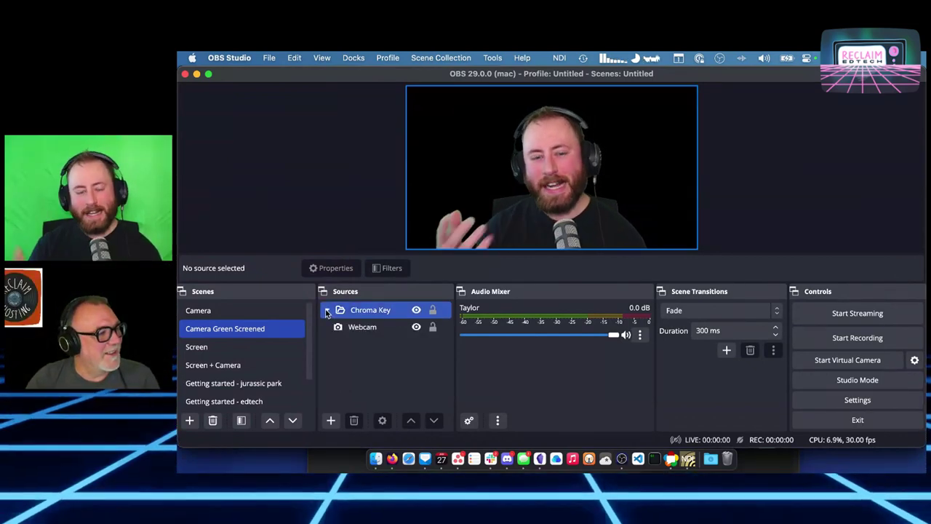
click(585, 297)
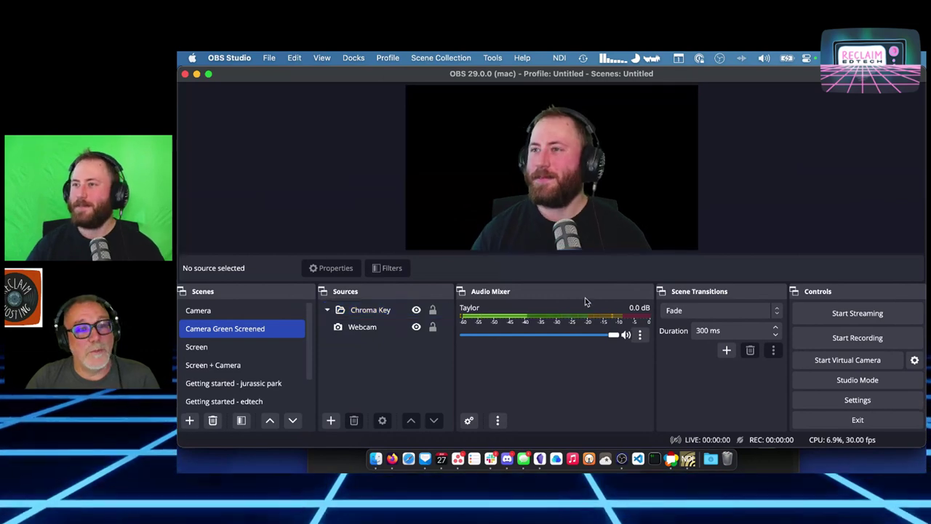
click(399, 328)
click(400, 310)
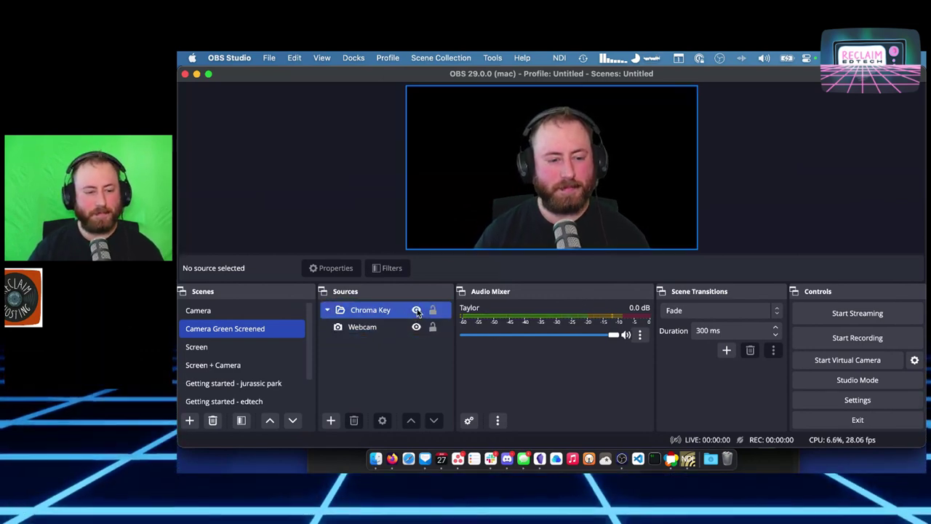
click(417, 310)
click(417, 311)
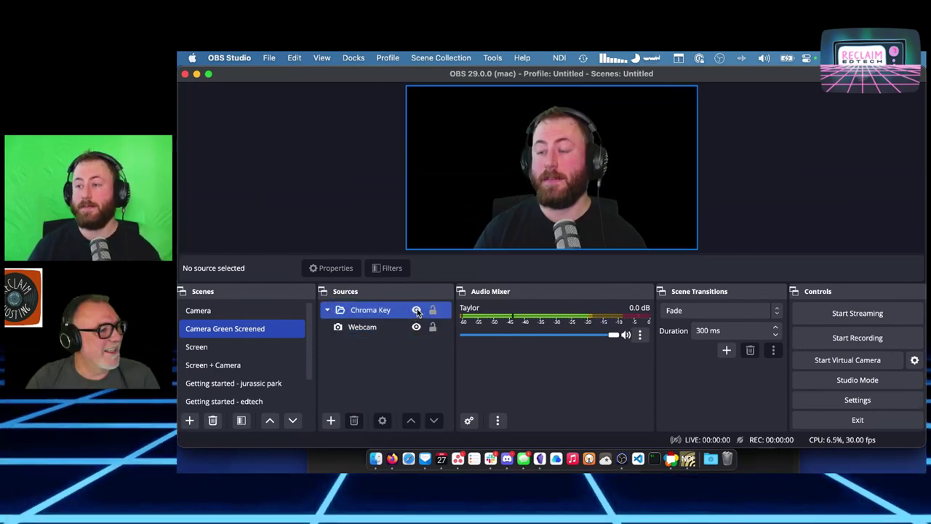
click(400, 327)
click(386, 371)
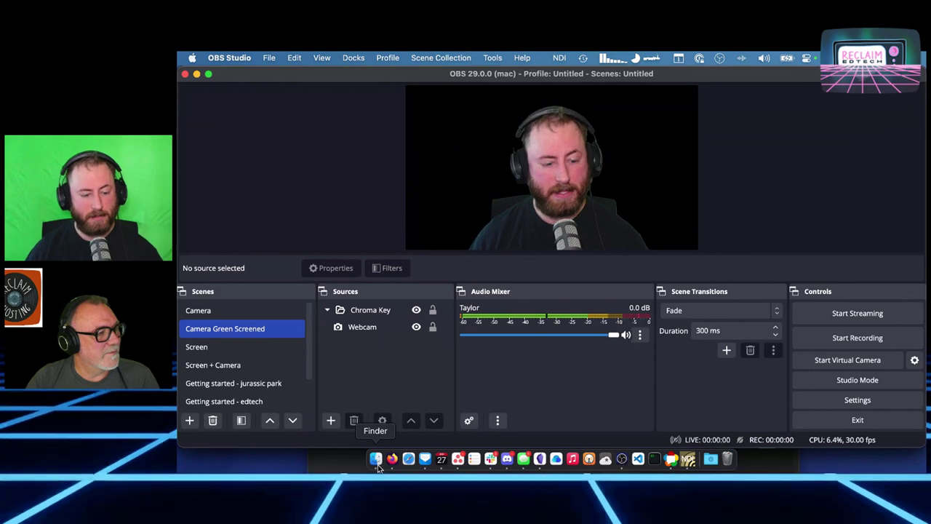
- Open a Finder window of the home folder and move it to the lower right
click(381, 463)
drag(557, 154, 733, 288)
drag(792, 266, 930, 291)
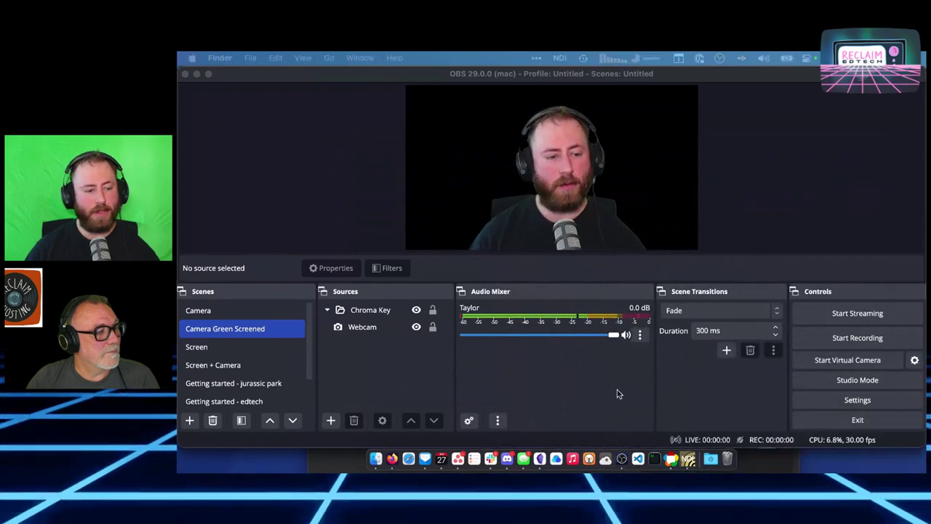
- Copy the Chroma Key group and Webcam, then paste them into a new 'Screen + Green Screen' scene
right_click(362, 329)
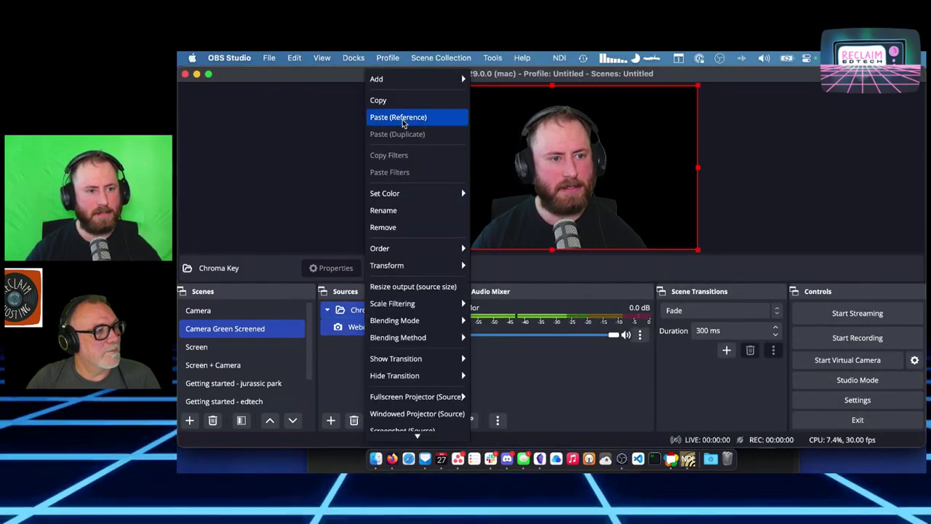
click(382, 99)
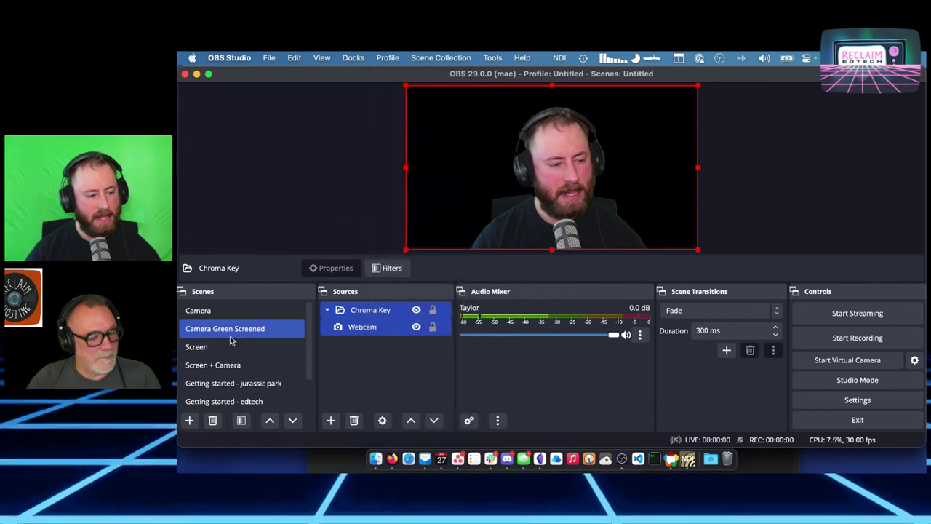
click(189, 421)
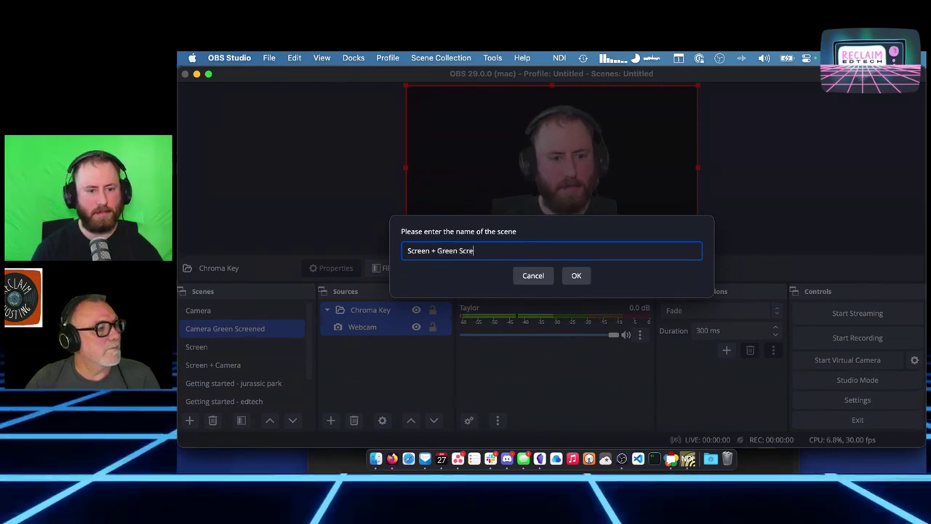
click(576, 275)
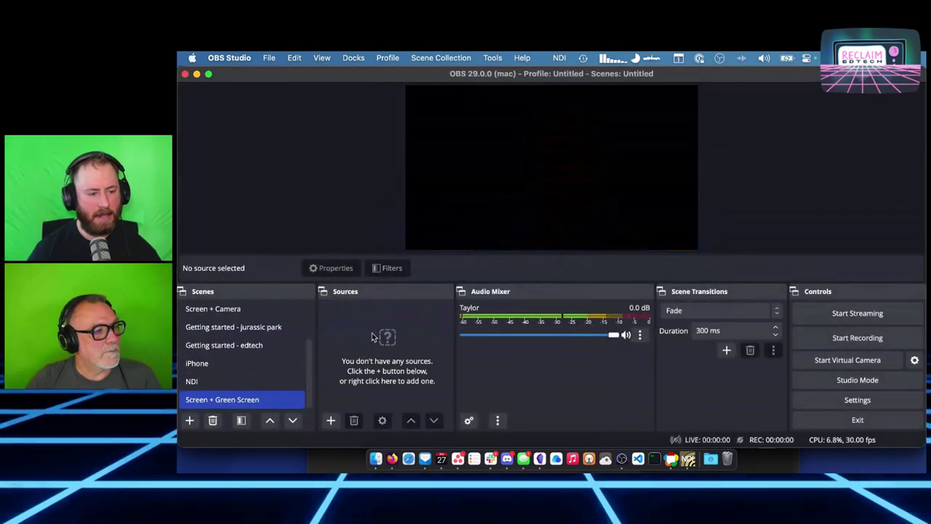
key(super+v)
- Remove the duplicate Webcam source from Screen + Green Screen
click(346, 349)
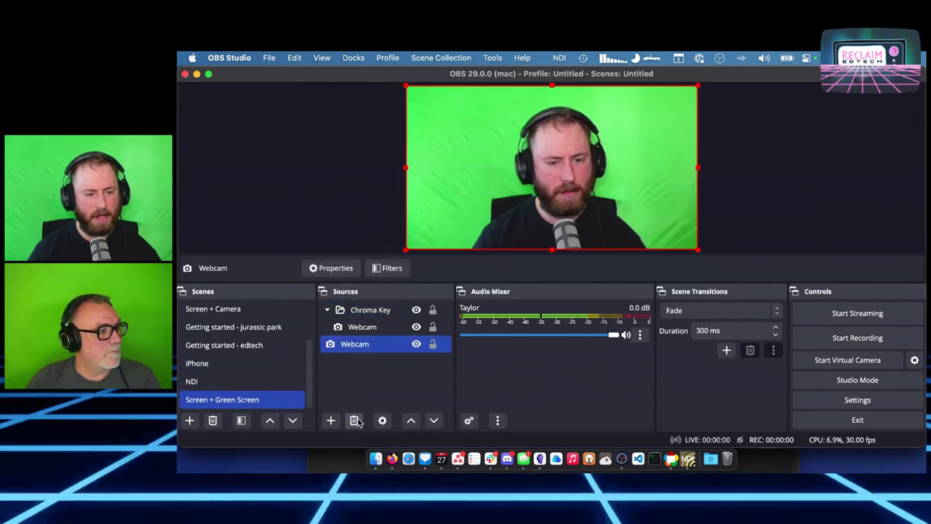
click(362, 364)
click(356, 345)
click(355, 420)
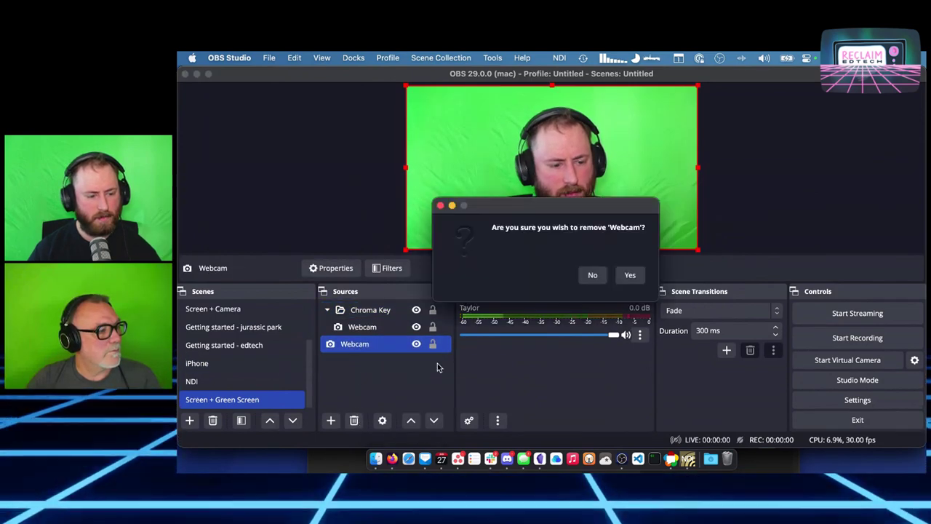
click(626, 275)
- Copy macOS Screen Capture from the Screen scene and paste it beneath Webcam here
scroll(272, 366, up, 3)
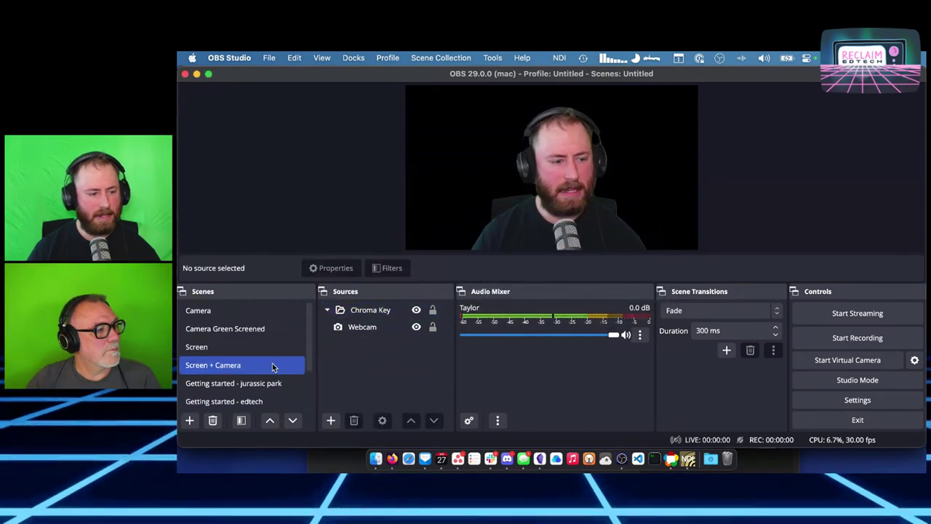
click(257, 333)
click(262, 347)
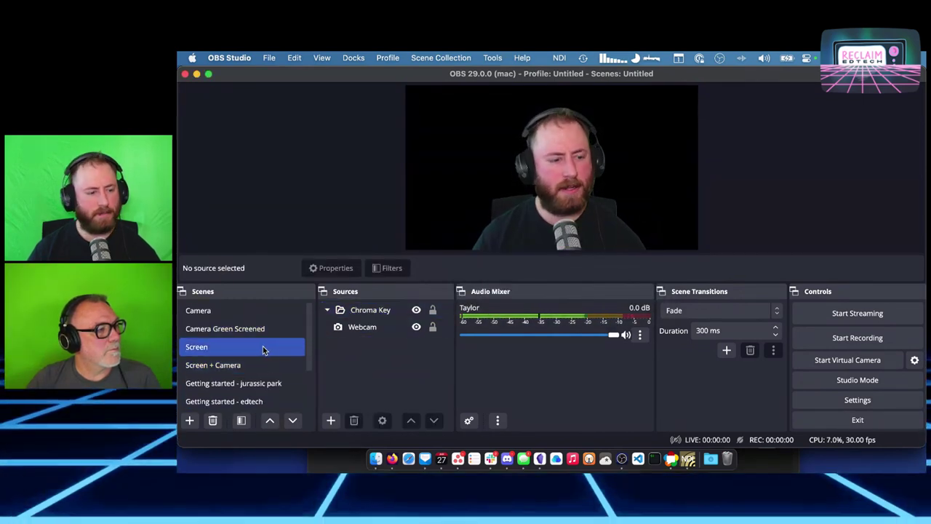
scroll(297, 352, down, 3)
scroll(246, 347, up, 3)
click(246, 347)
click(384, 310)
scroll(283, 385, down, 3)
click(252, 399)
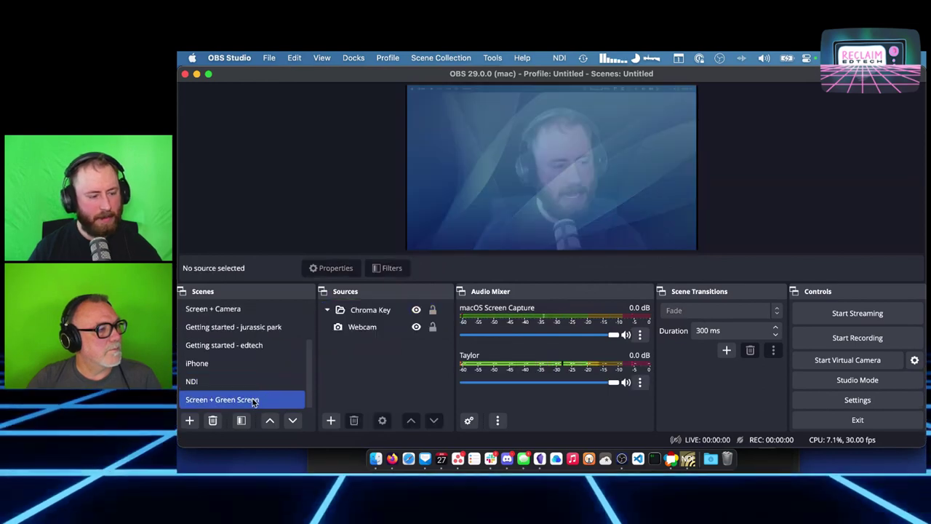
key(super+v)
drag(374, 310, 357, 359)
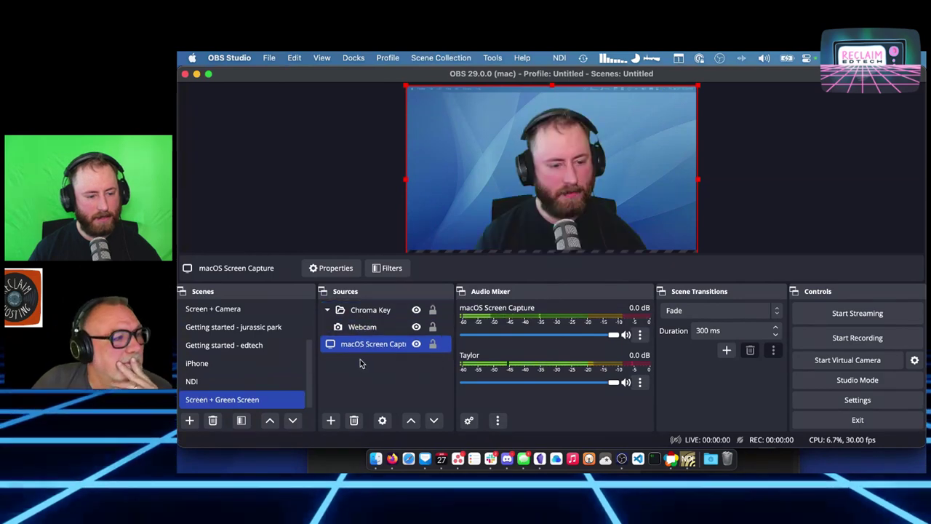
- Select the Chroma Key group and then the Webcam source
click(357, 311)
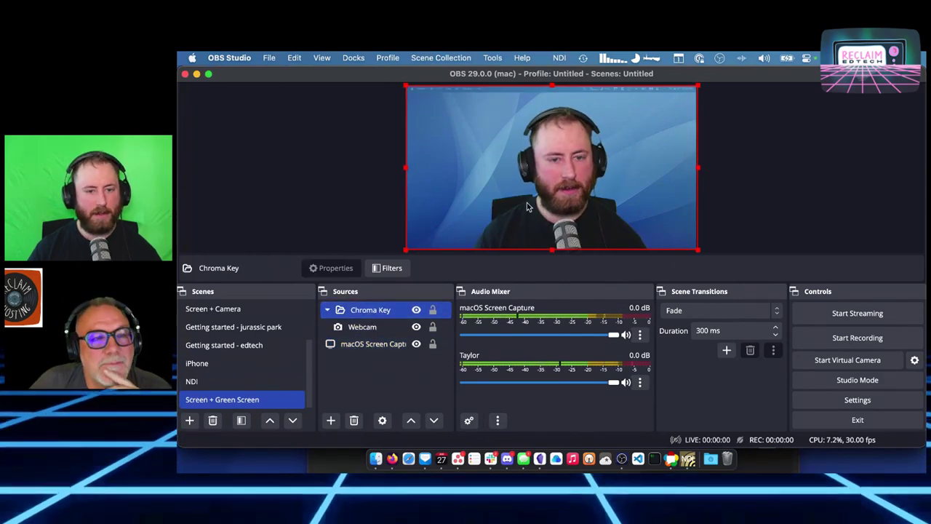
click(363, 327)
click(368, 310)
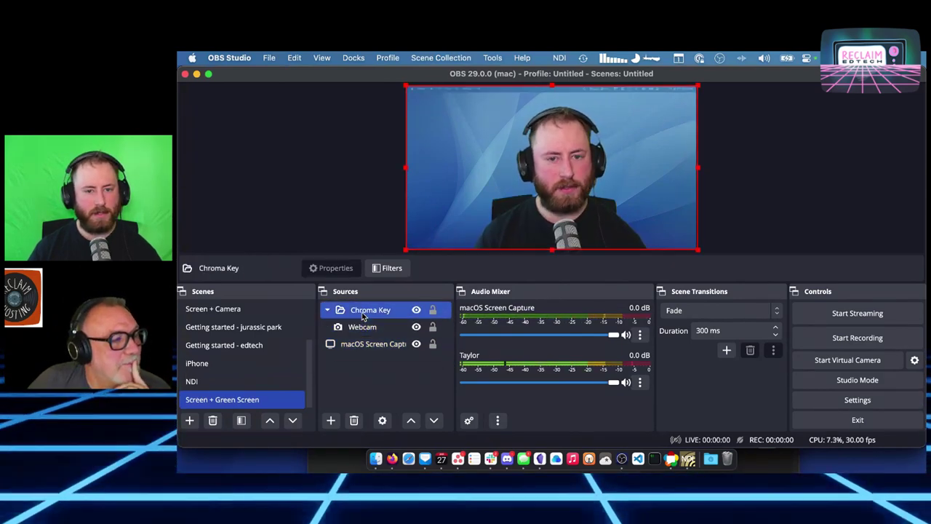
key(Down)
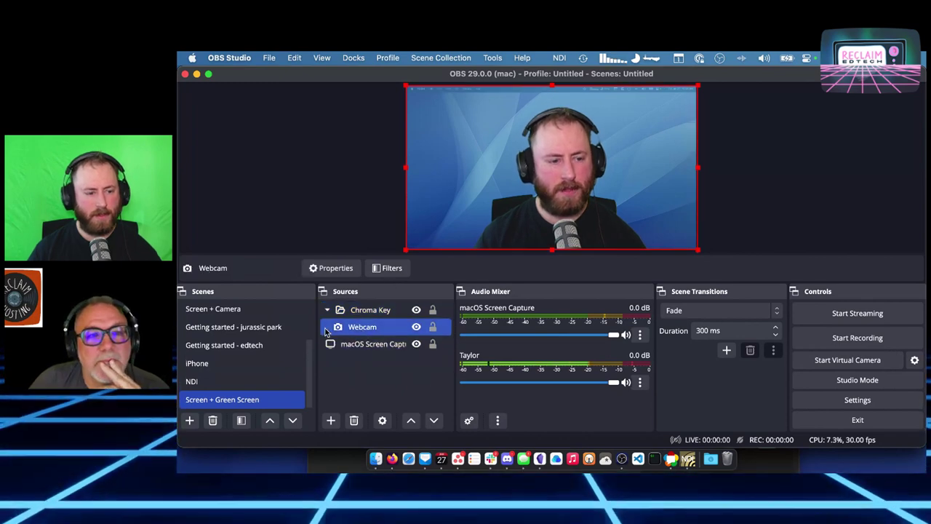
- Drag the keyed webcam into the bottom-right corner, slightly enlarged, over the desktop capture
drag(406, 86, 597, 205)
drag(650, 227, 677, 231)
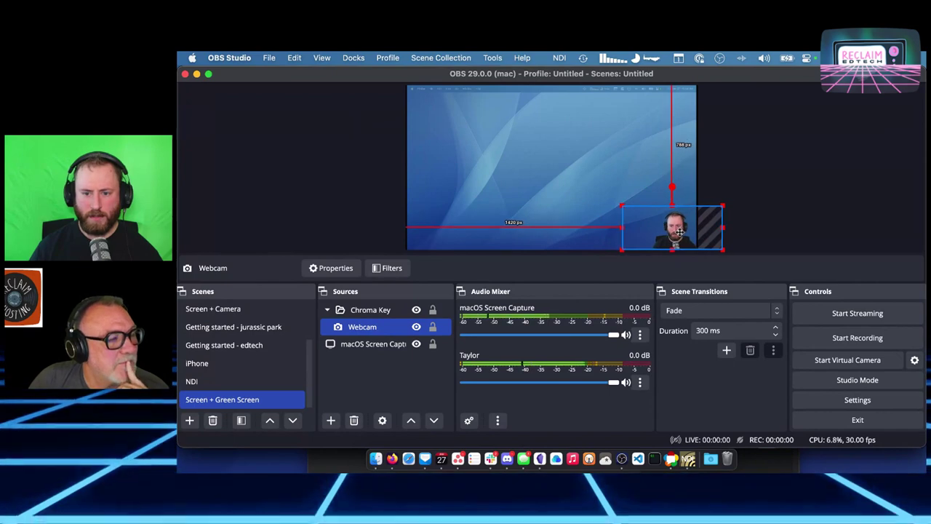
drag(620, 206, 610, 193)
drag(541, 96, 663, 233)
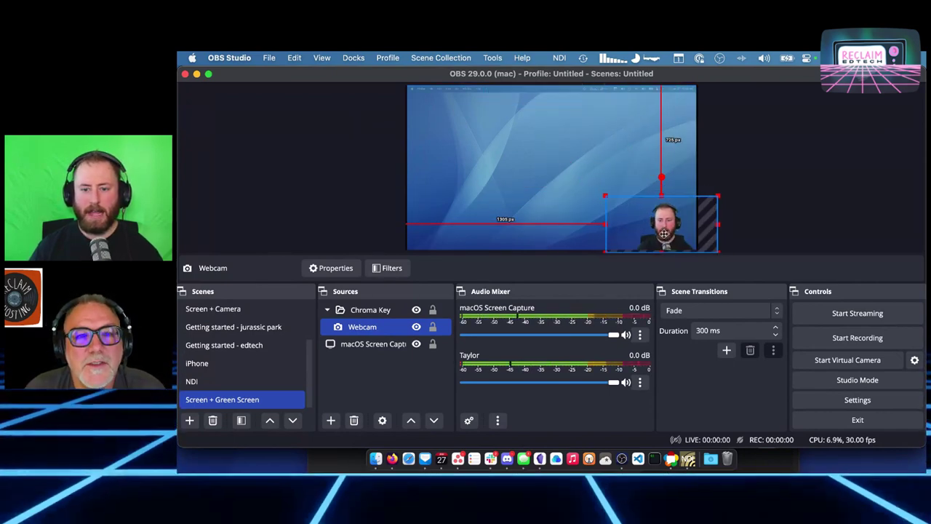
drag(609, 194, 665, 232)
click(833, 210)
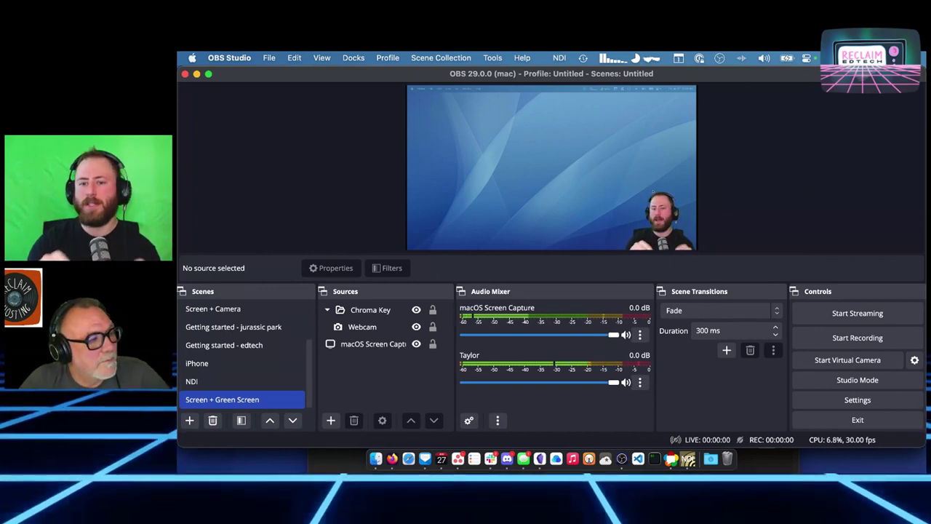
scroll(233, 349, up, 3)
scroll(233, 349, down, 3)
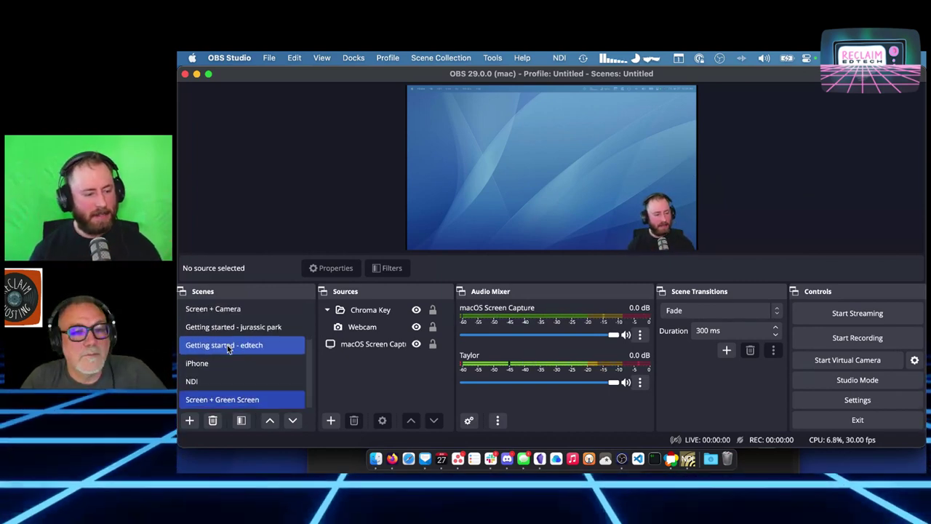
scroll(233, 349, up, 3)
click(233, 332)
scroll(234, 334, down, 3)
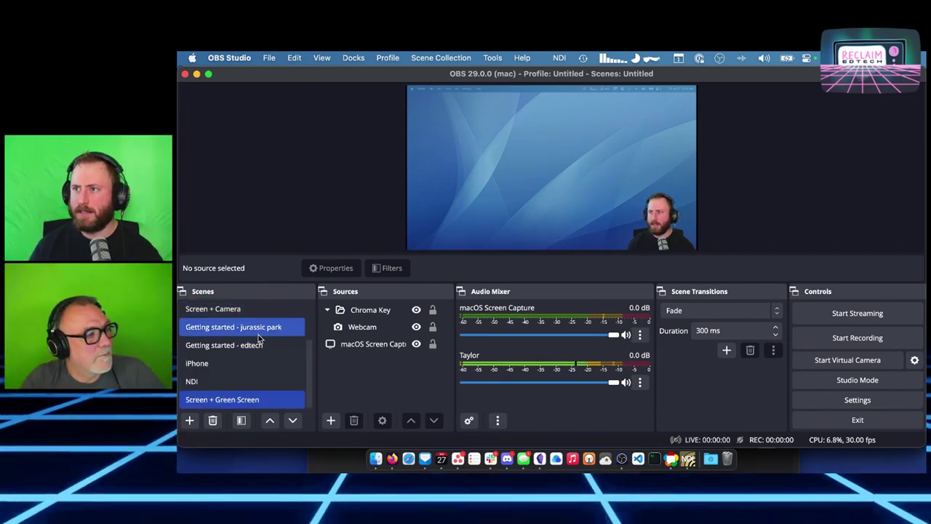
scroll(256, 342, up, 3)
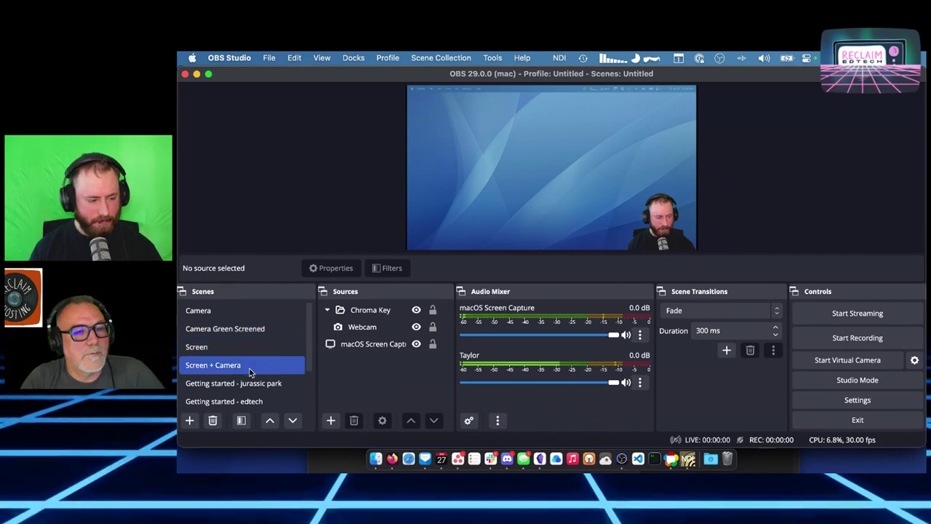
scroll(254, 379, down, 3)
scroll(245, 352, up, 3)
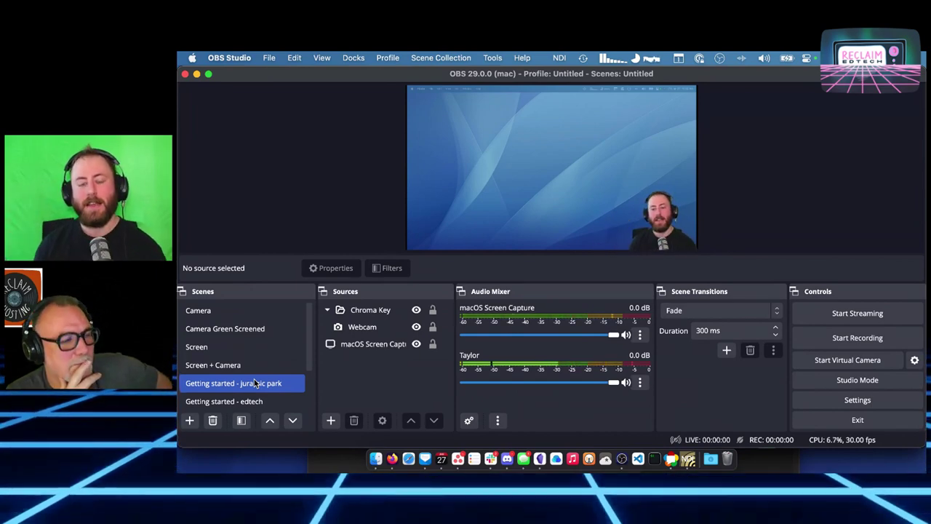
click(257, 336)
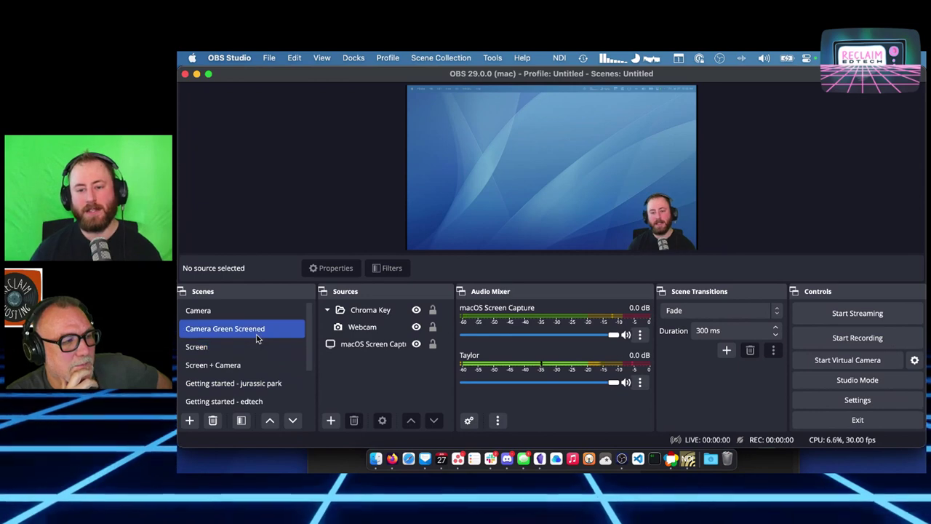
scroll(259, 350, down, 3)
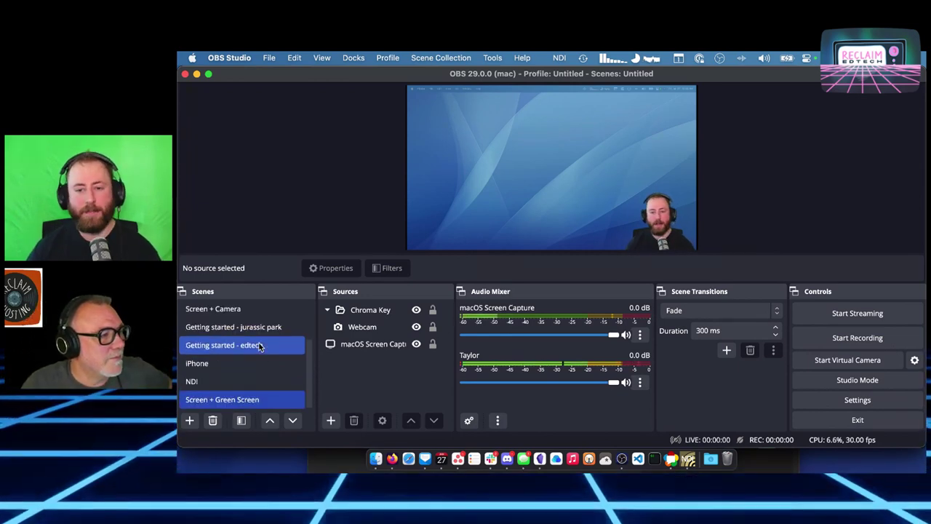
scroll(259, 347, up, 3)
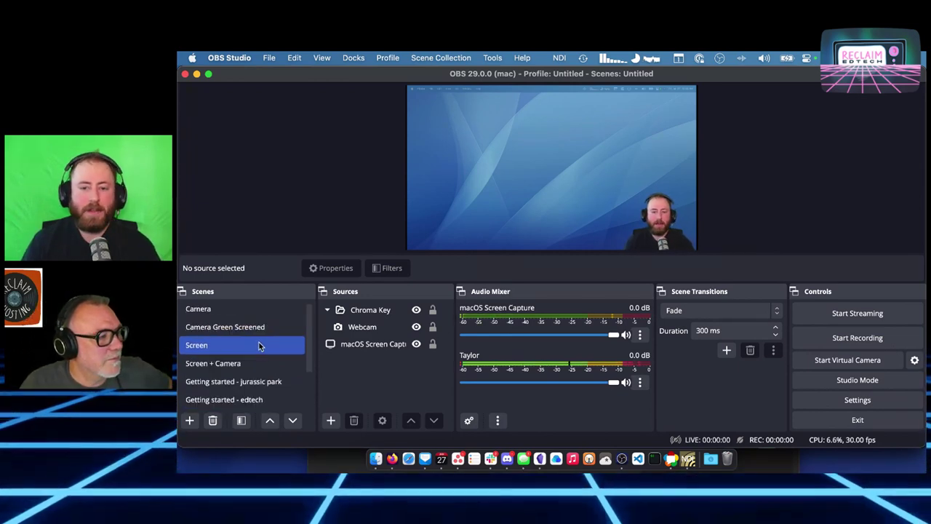
click(461, 55)
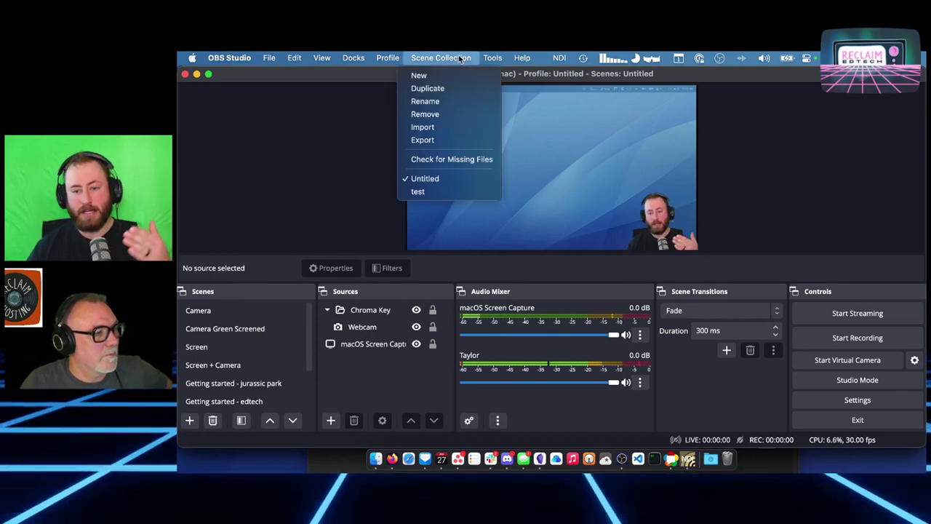
click(434, 58)
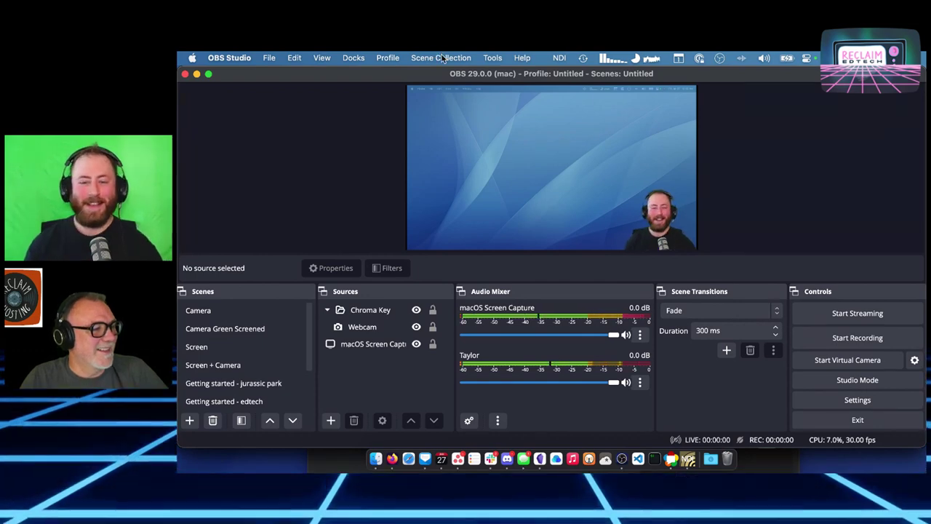
click(270, 328)
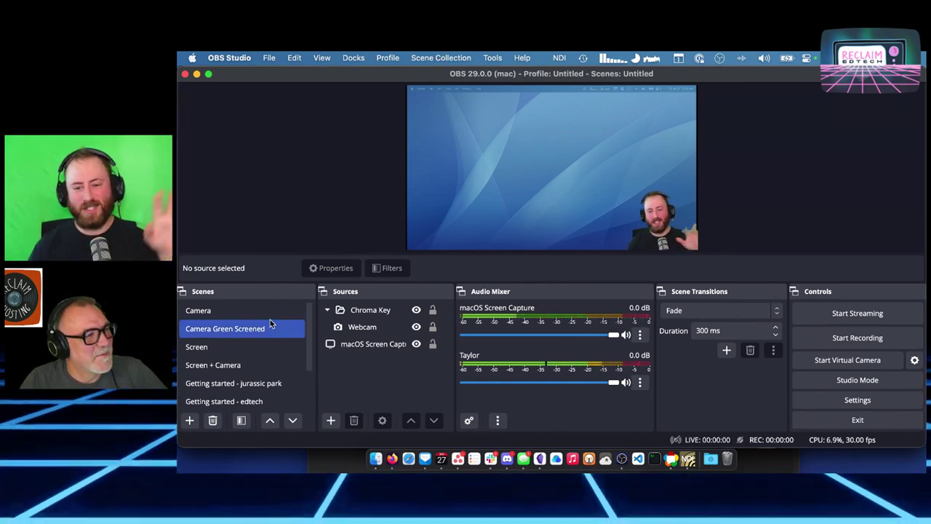
click(271, 311)
click(276, 324)
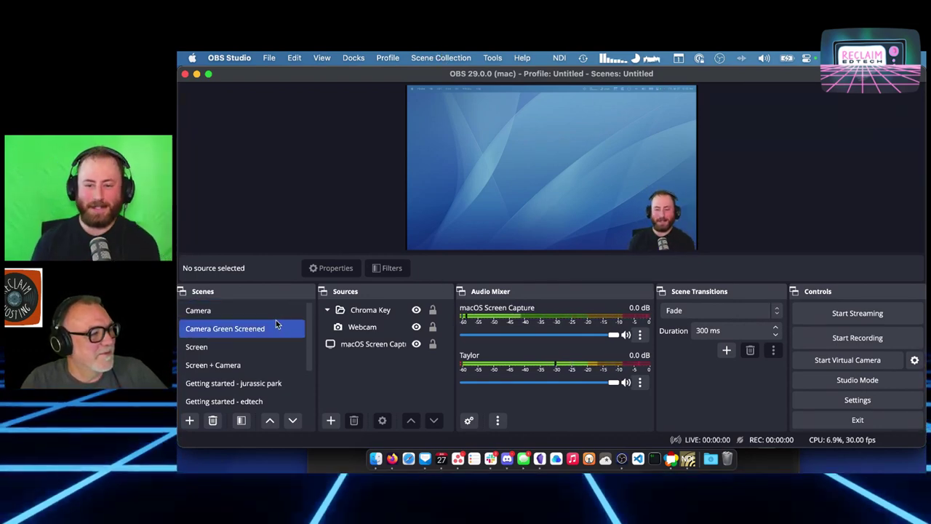
click(270, 310)
click(368, 329)
scroll(240, 350, down, 3)
click(229, 399)
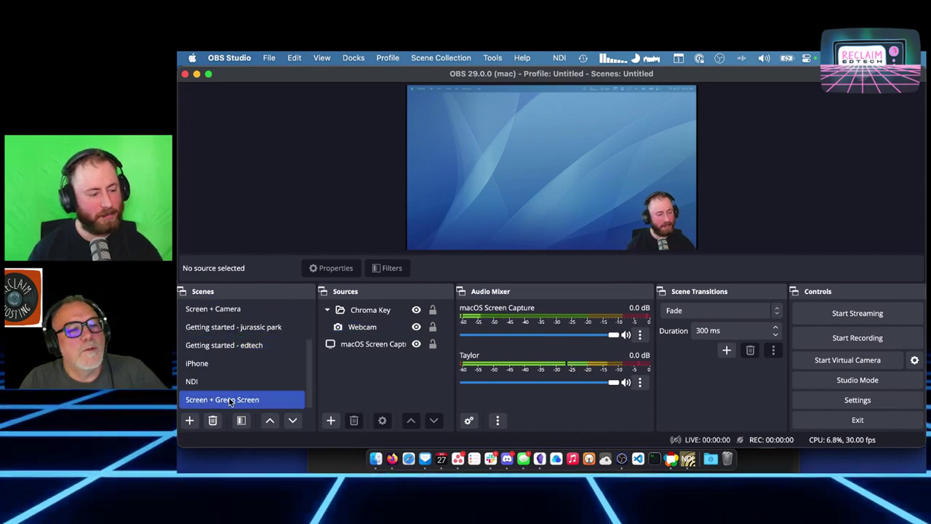
right_click(229, 399)
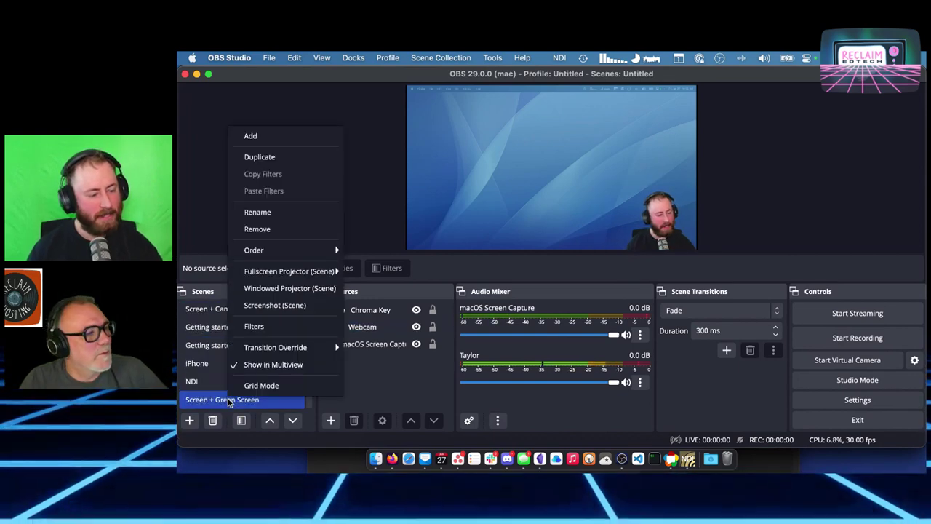
click(270, 158)
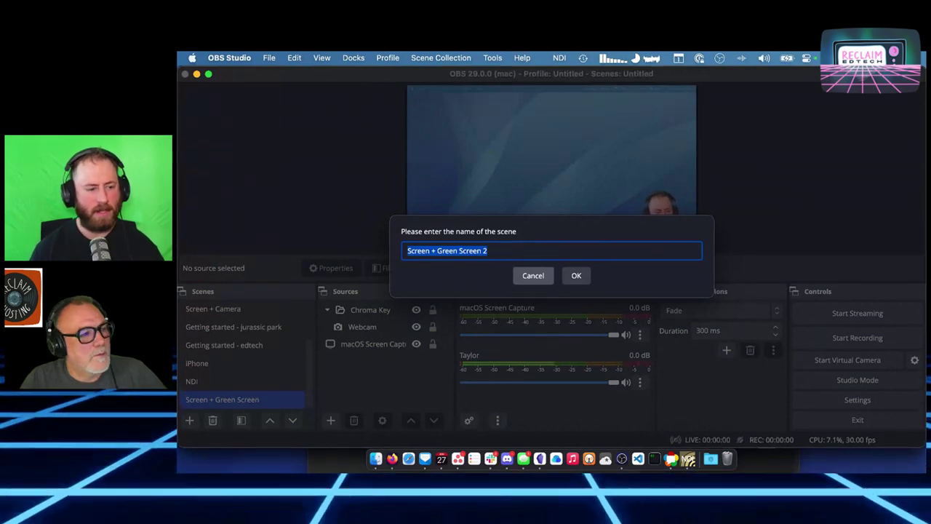
click(533, 275)
scroll(240, 349, up, 3)
click(229, 328)
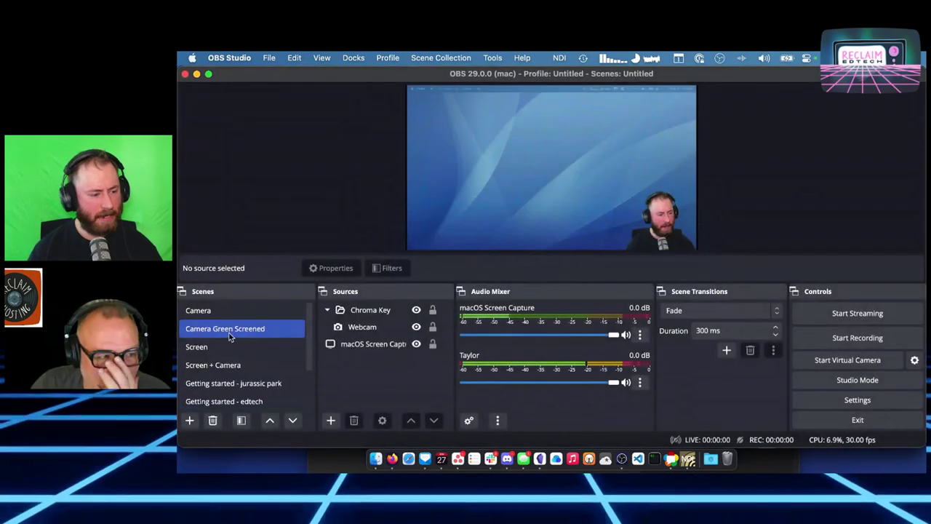
click(442, 112)
- Stretch the Chroma Key group by its corner handle to fill the whole canvas
drag(529, 151, 699, 250)
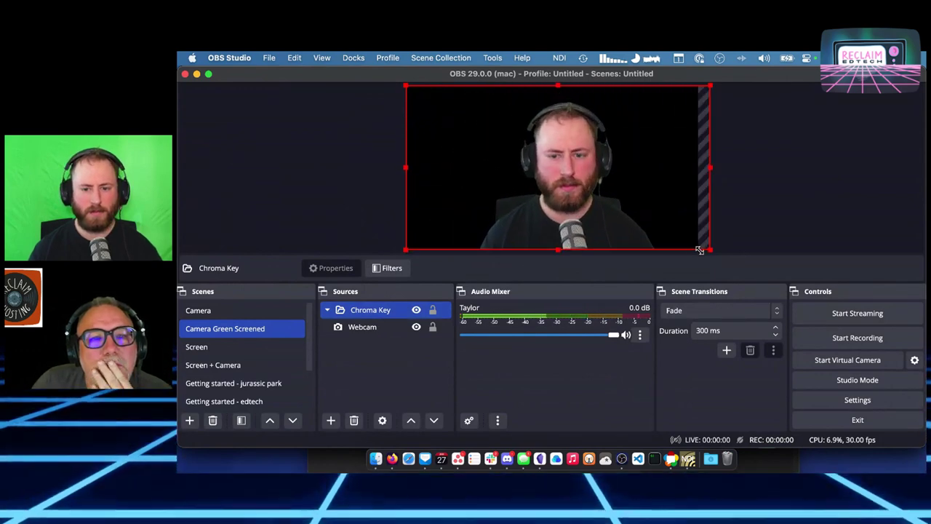
click(767, 192)
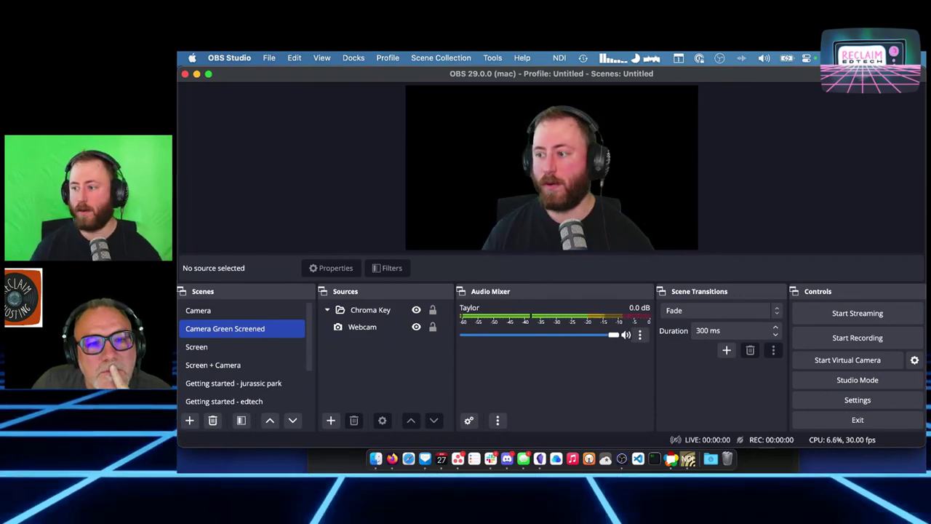
key(alt+super+space)
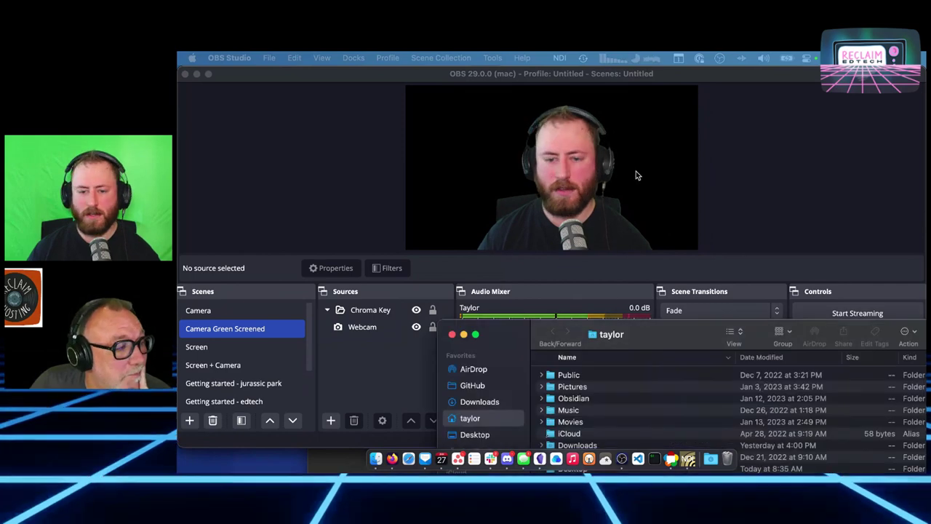
- Navigate Finder to iCloud Drive > OBS > images
drag(656, 337, 656, 99)
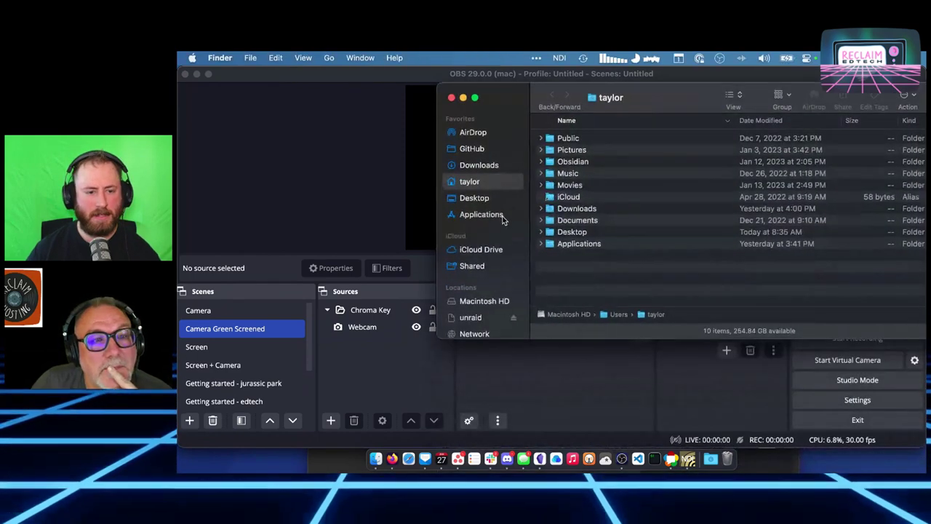
double_click(574, 197)
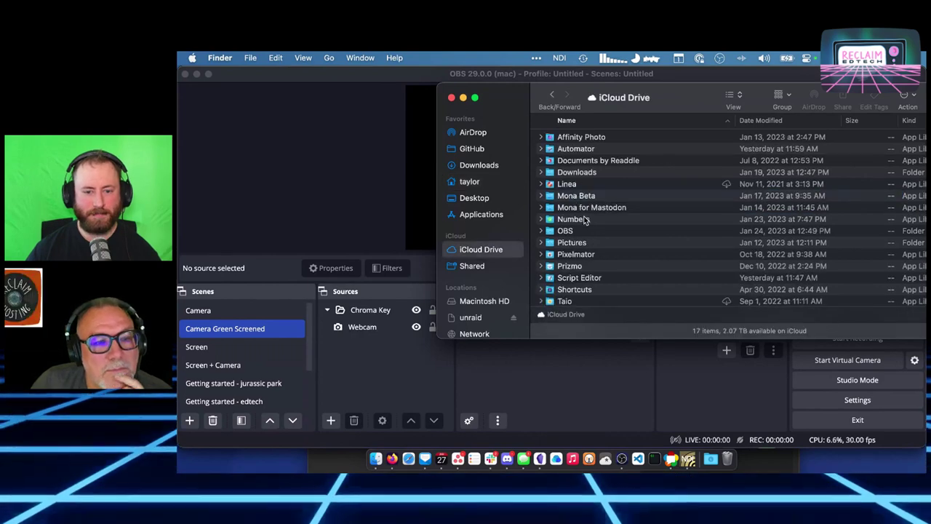
double_click(575, 232)
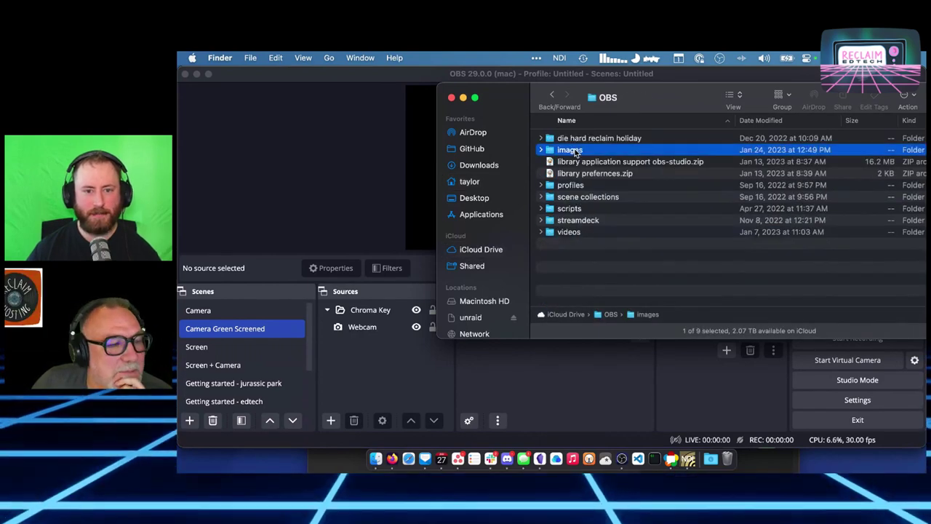
double_click(575, 151)
scroll(627, 211, down, 1)
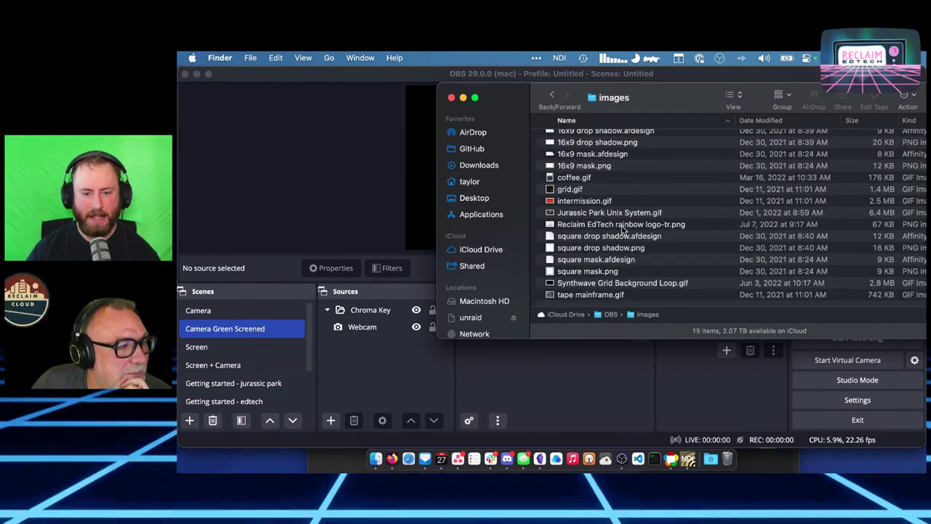
scroll(615, 218, up, 1)
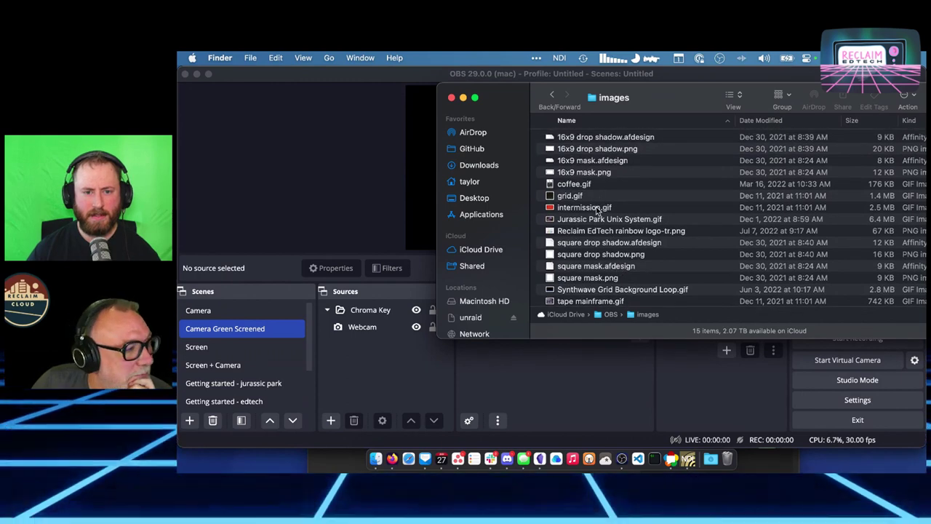
scroll(598, 211, down, 1)
- Add Reclaim EdTech rainbow logo-tr.png to OBS and shrink it into the top-left corner
click(627, 226)
drag(627, 225, 384, 370)
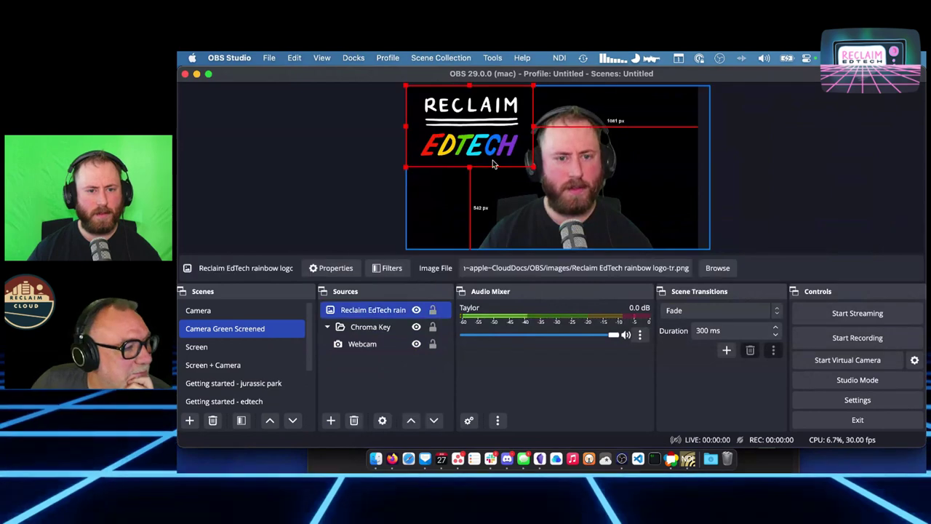
drag(533, 167, 483, 143)
- Drag grid.gif from the images folder into the scene's sources
key(super+Tab)
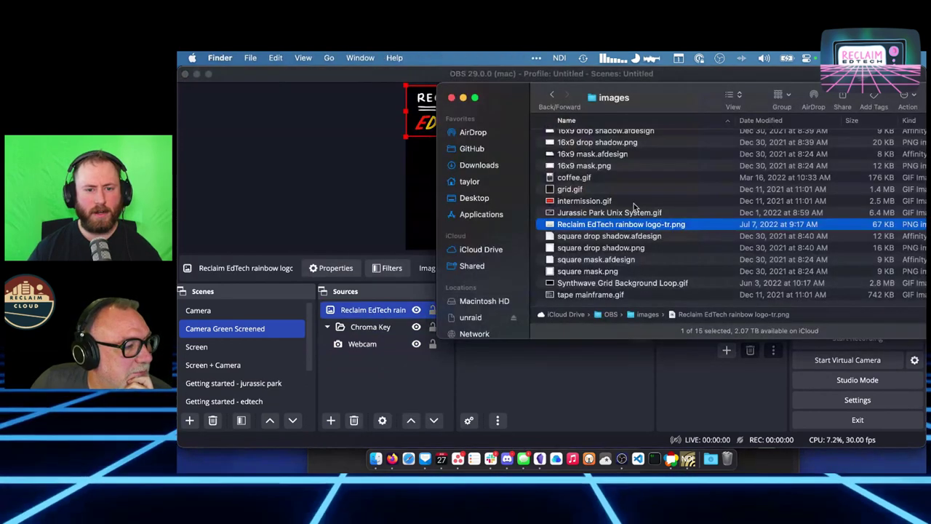
click(572, 188)
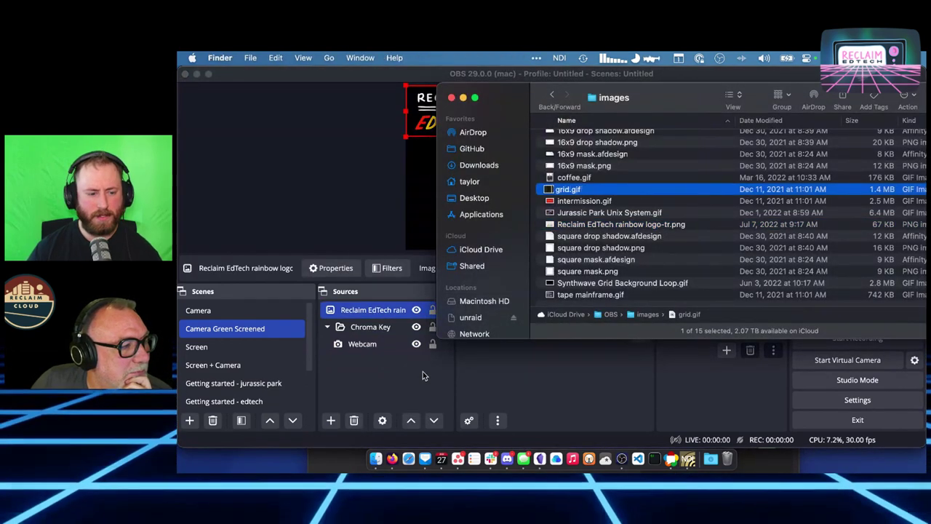
drag(390, 371, 386, 372)
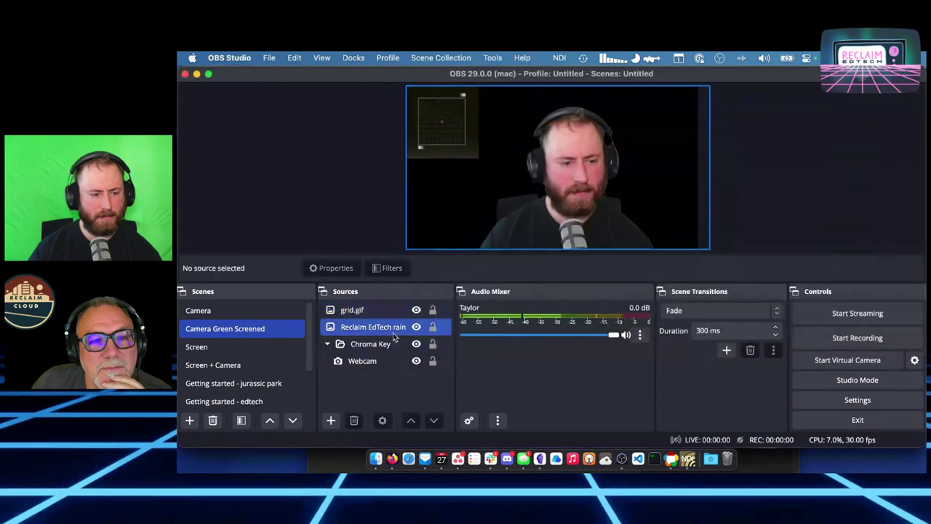
- Move the logo below Webcam and stretch bottom-layer grid.gif to fill the canvas
drag(371, 310, 362, 375)
shift+click(367, 360)
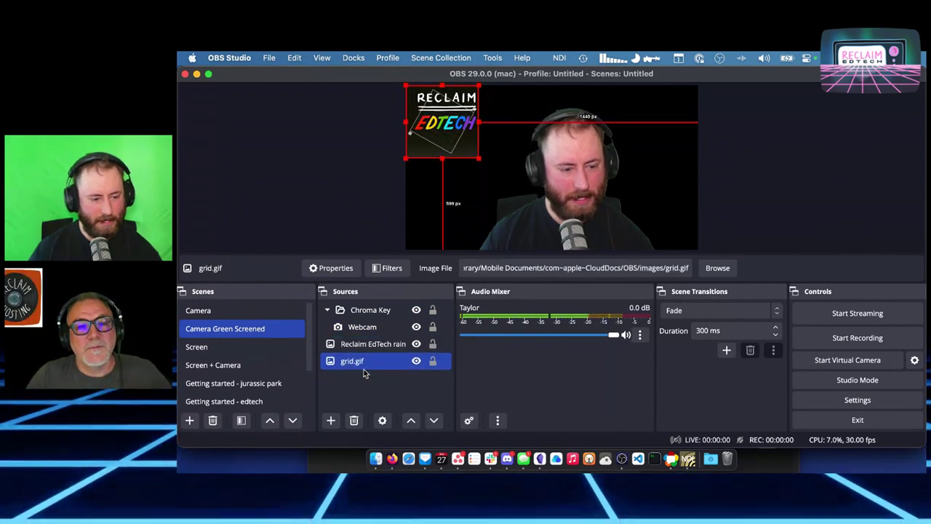
drag(478, 159, 705, 242)
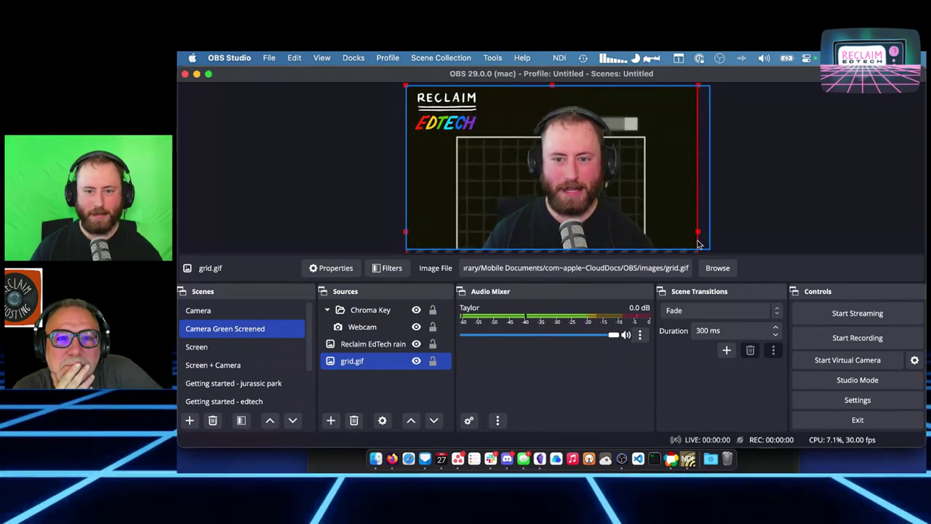
click(747, 209)
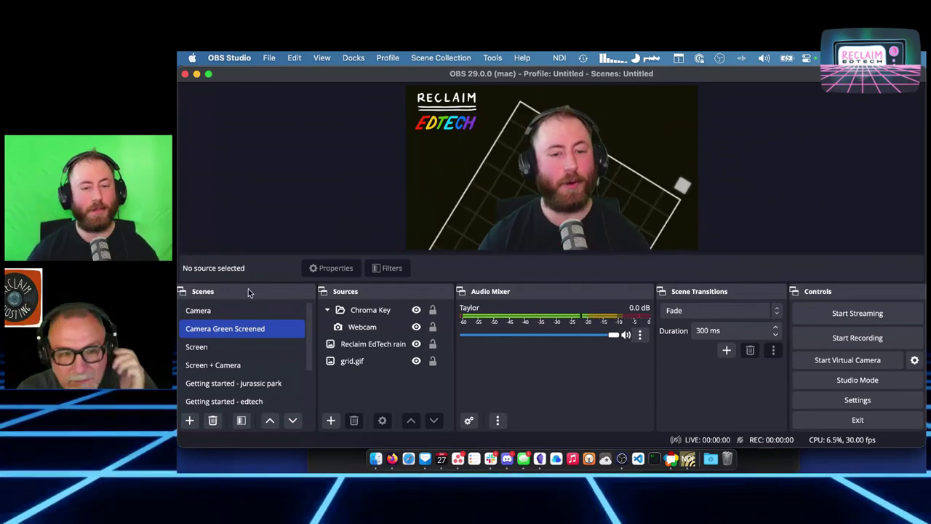
click(343, 325)
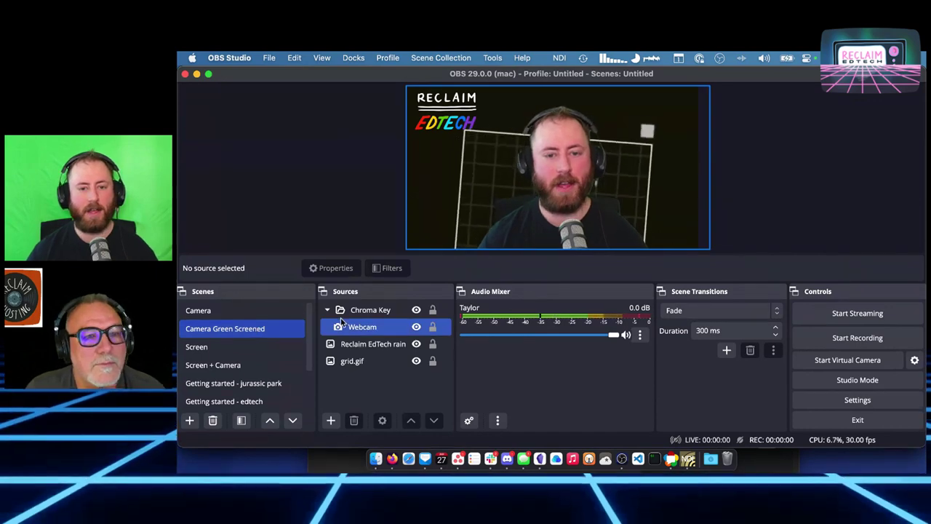
click(353, 313)
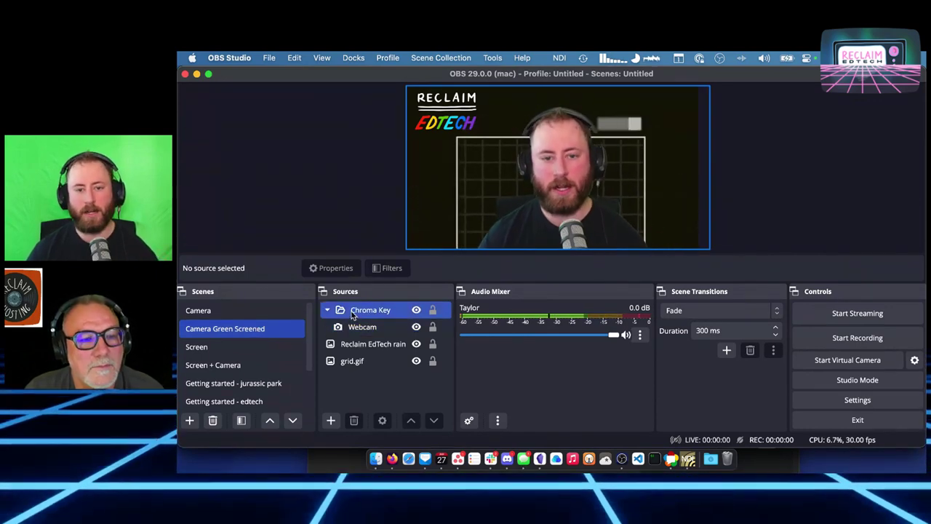
click(258, 328)
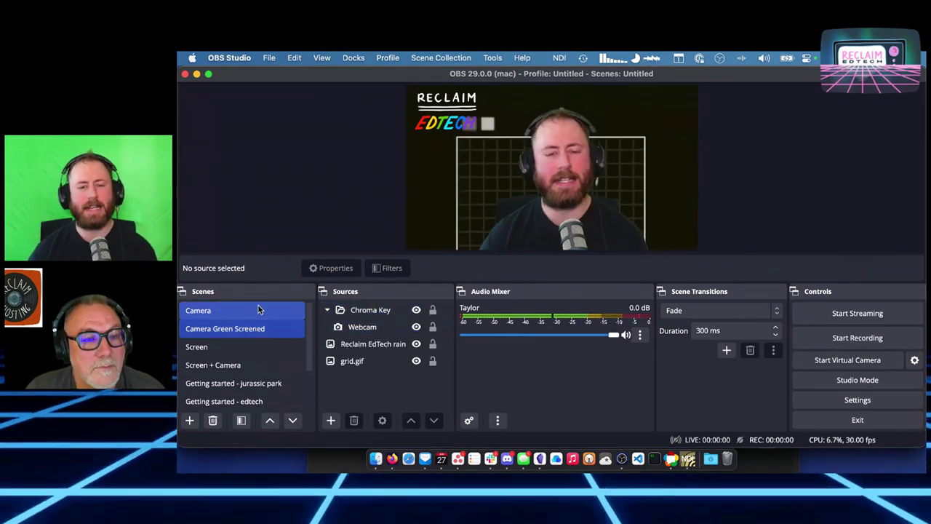
scroll(279, 330, down, 3)
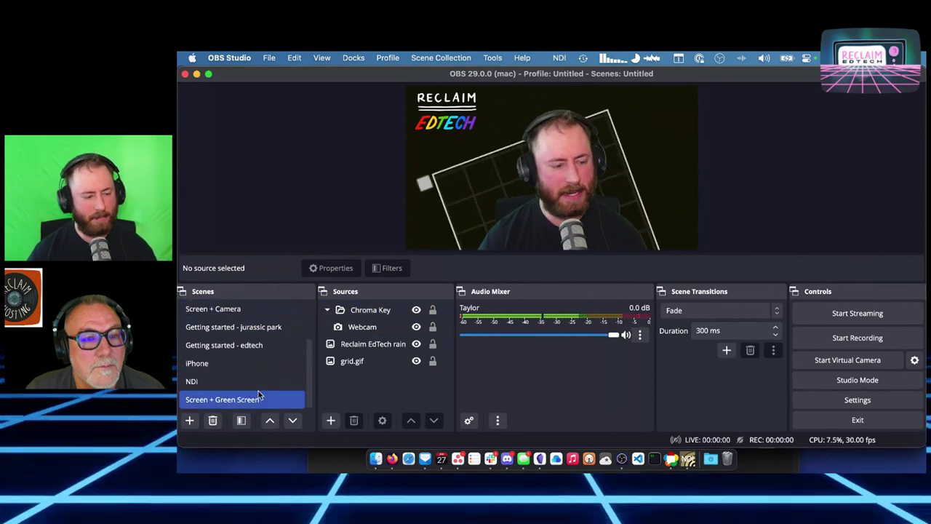
scroll(262, 386, up, 3)
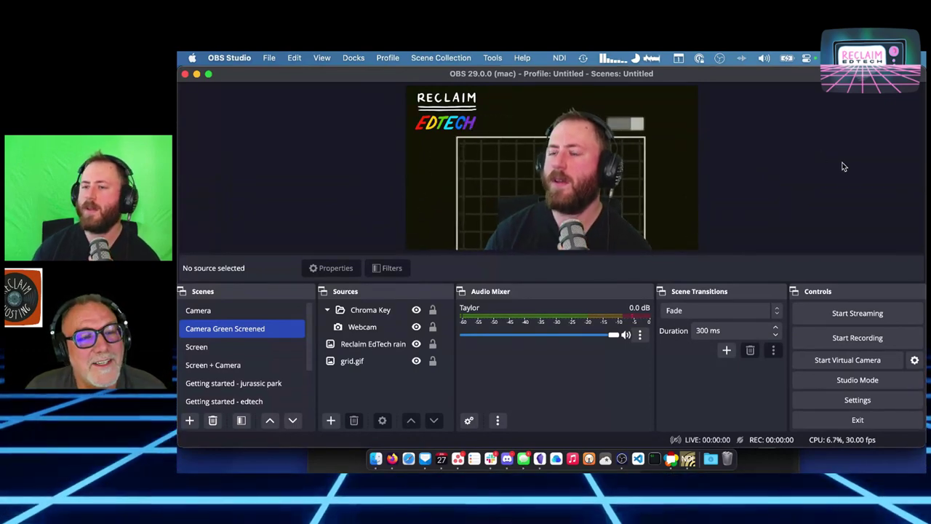
- Load watch.reclaimed.tech/understanding-containers in a new Firefox tab and maximize the browser window
click(392, 459)
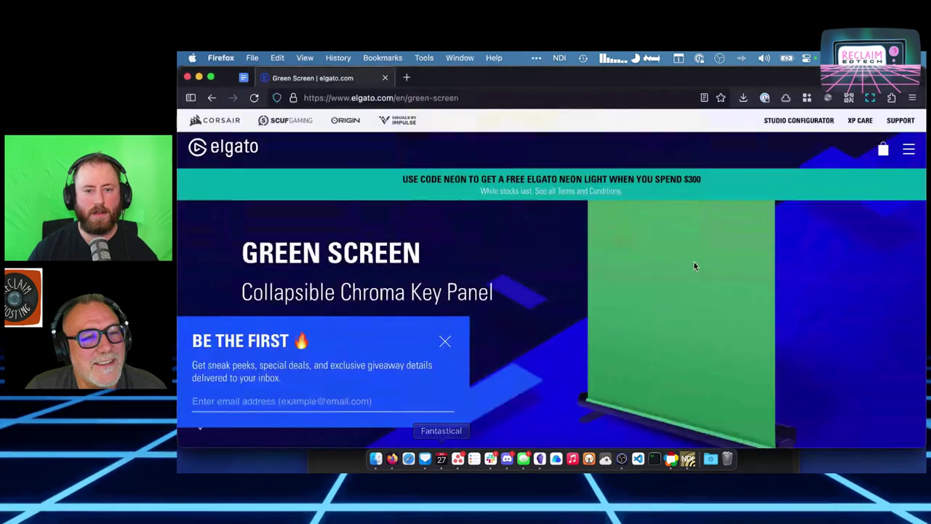
drag(623, 83, 691, 261)
key(super+t)
text(watch.re)
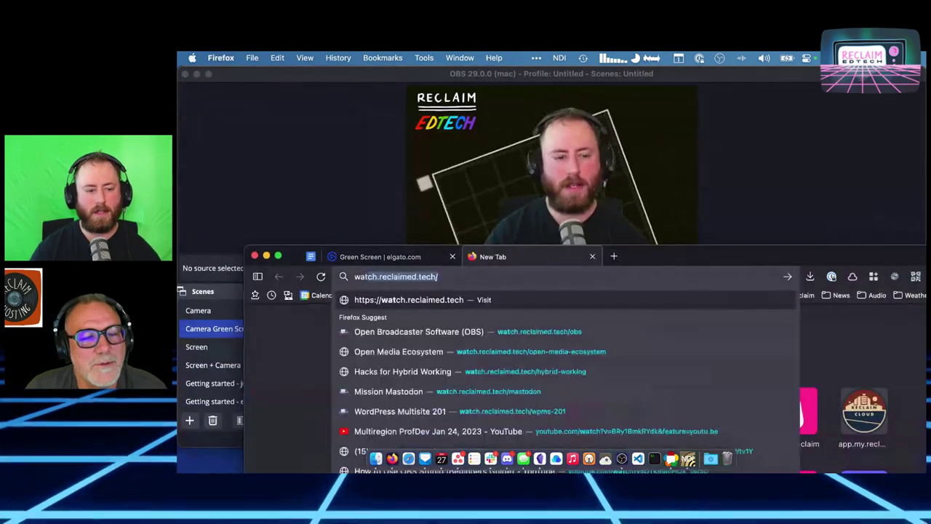
text(claimed.)
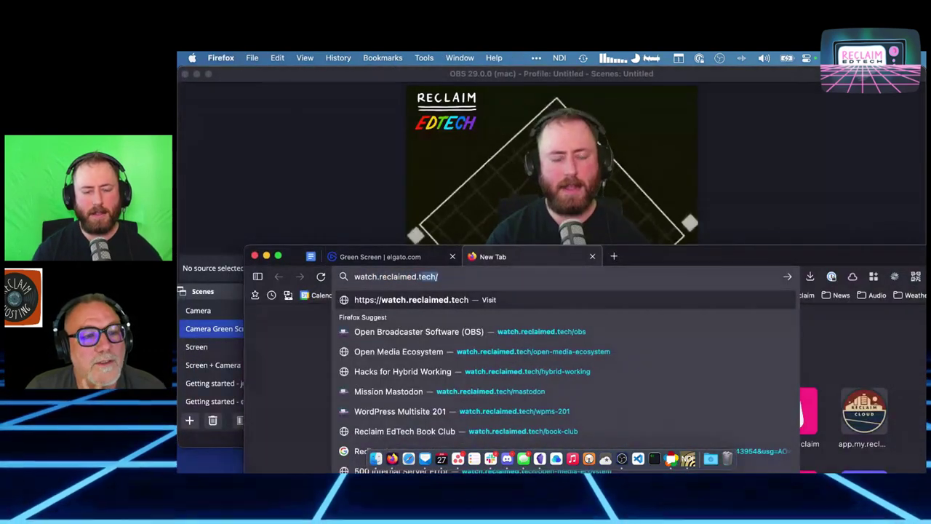
text(tech/)
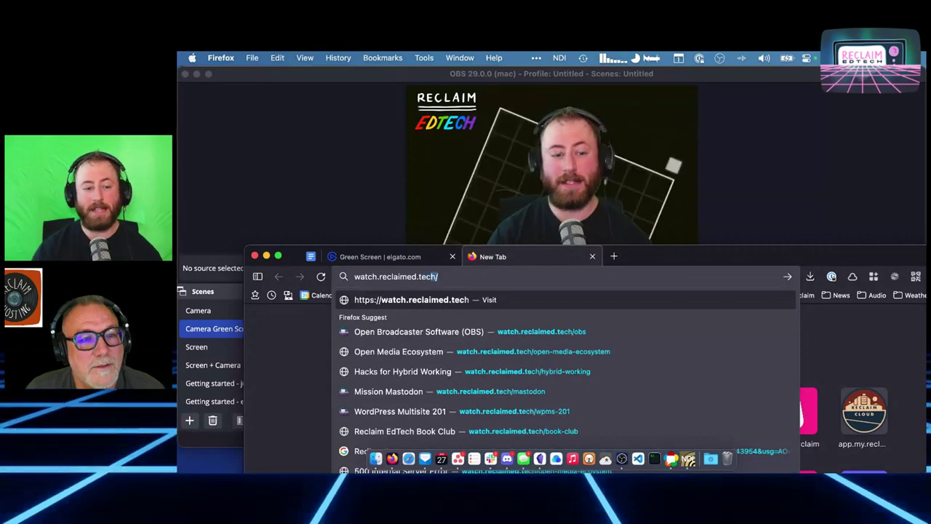
text(underst)
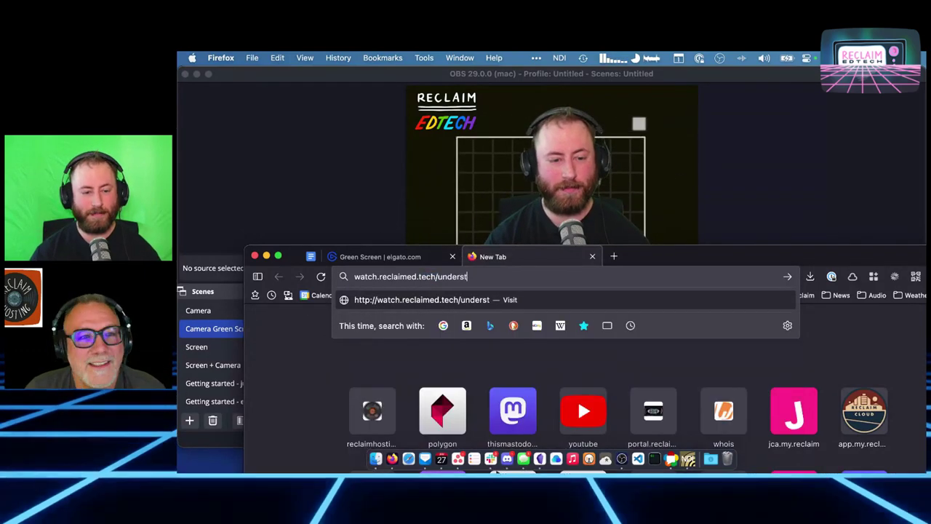
text(anding-containers)
key(Return)
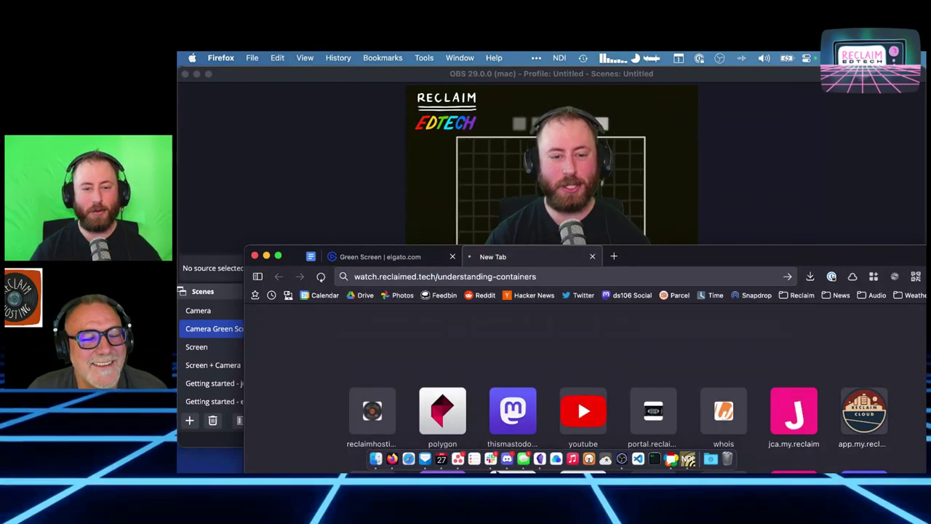
key(ctrl+alt+Return)
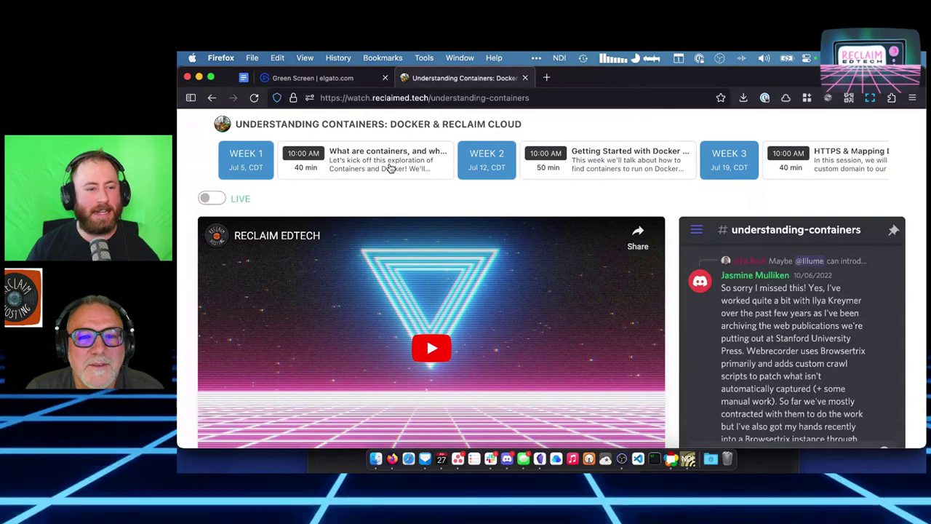
- Start the Week 1 session video and skip it ahead to 12:24
click(355, 173)
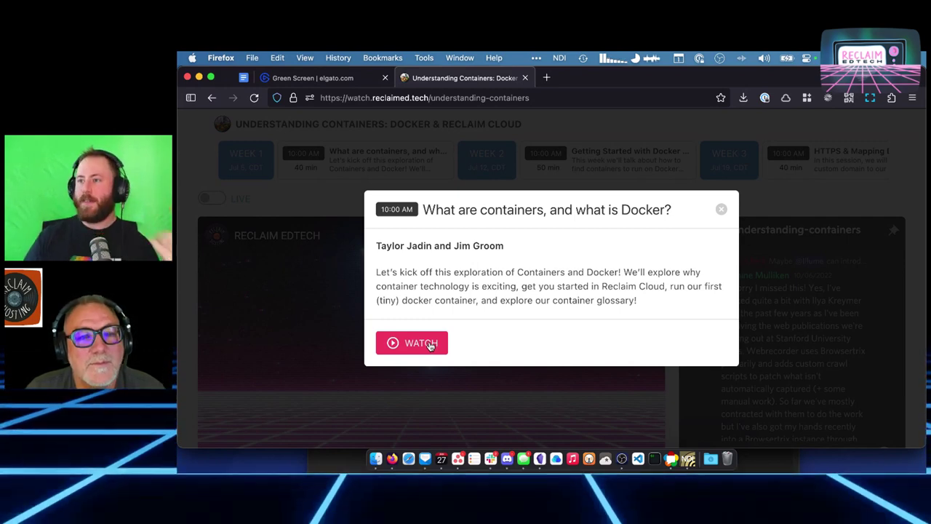
click(422, 346)
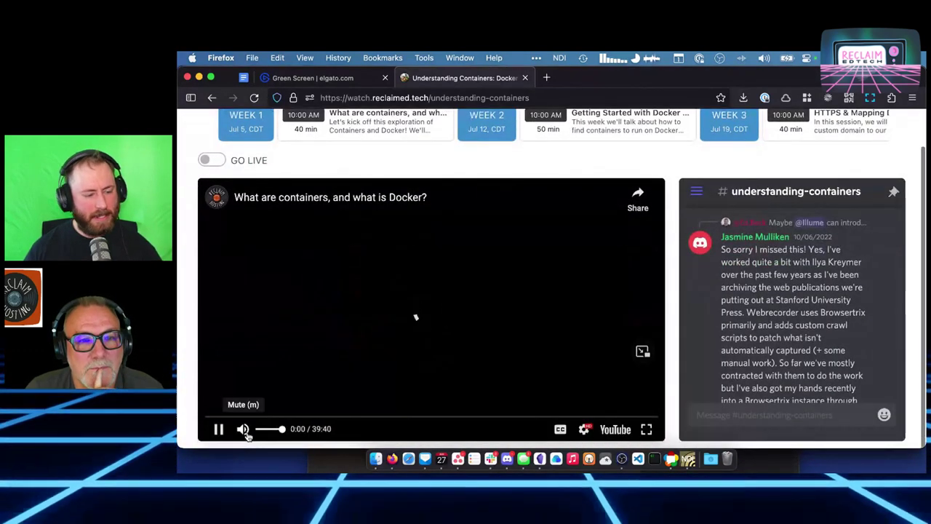
click(347, 419)
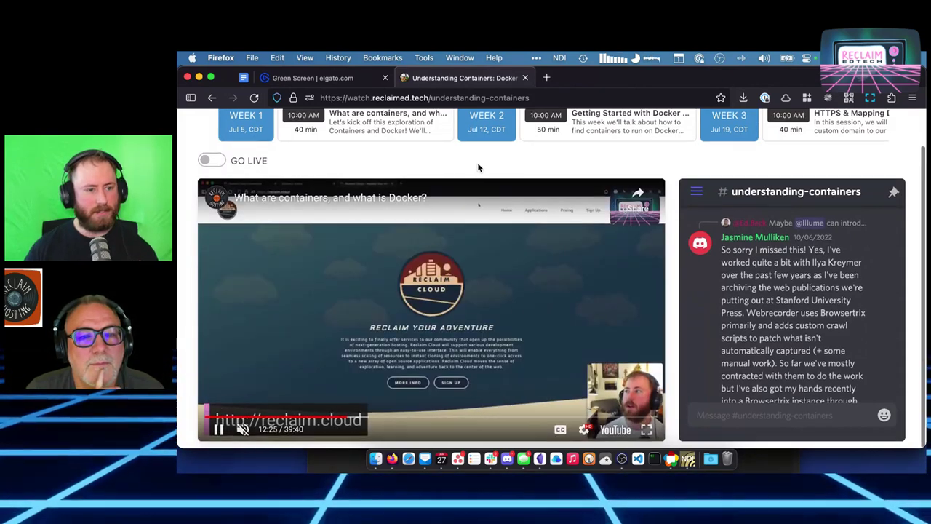
- Switch to the Week 2 Docker video and jump it to 11:29
scroll(530, 168, up, 1)
click(531, 168)
click(424, 330)
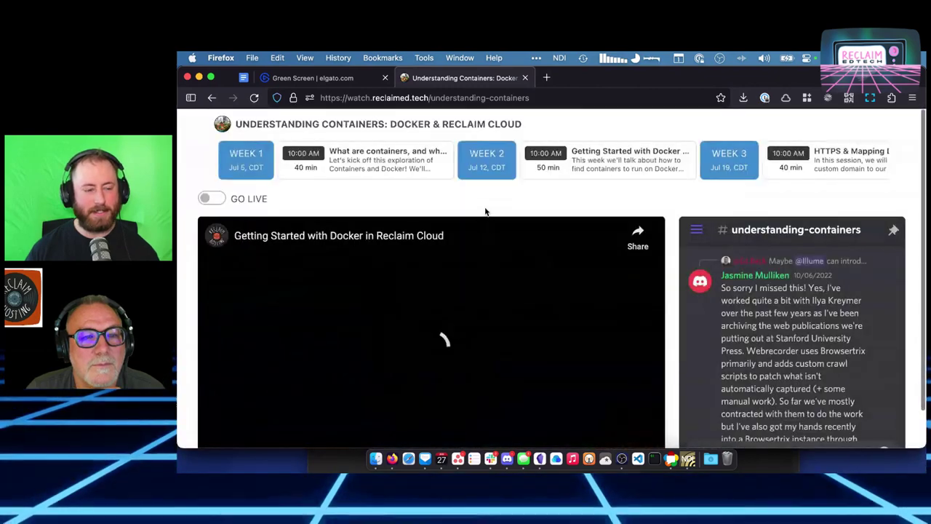
scroll(472, 229, down, 1)
click(312, 417)
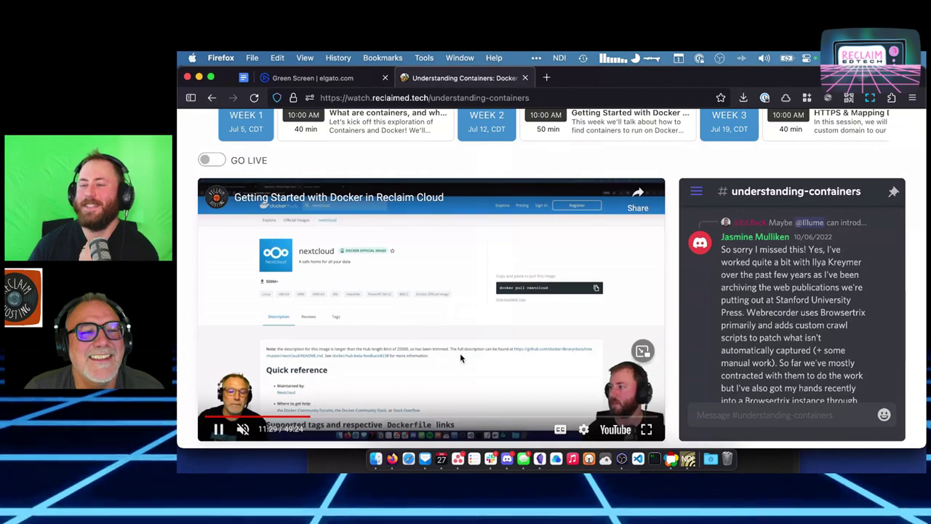
- In full screen, seek the Docker video via 25:03 to the 28:01 terminal demo, then exit full screen
click(648, 430)
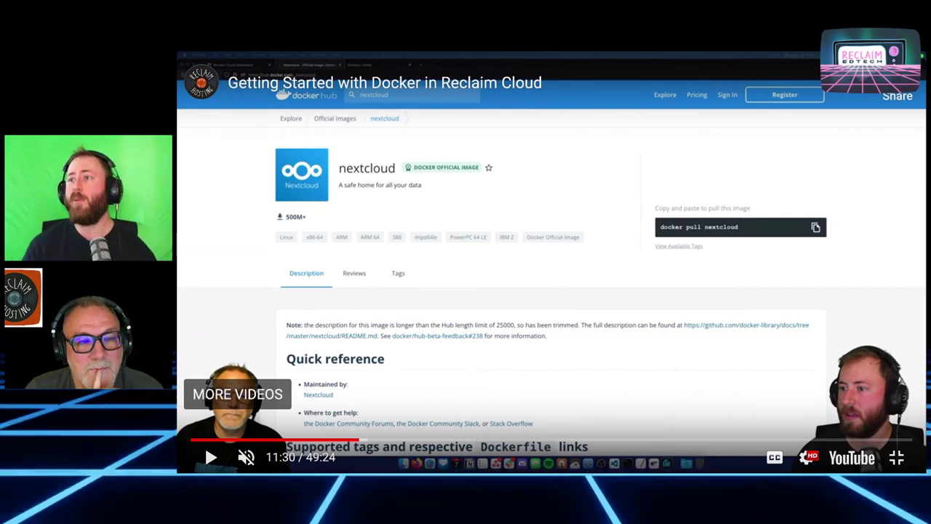
click(556, 440)
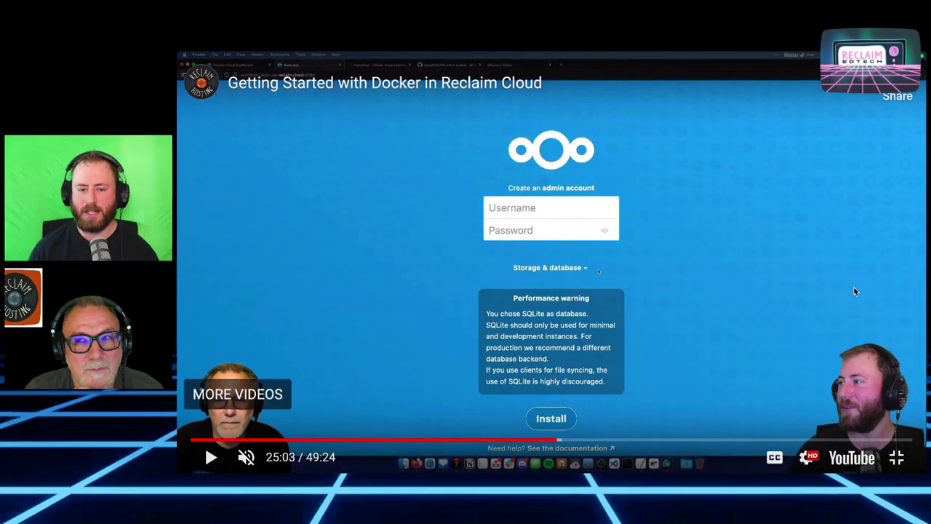
click(601, 440)
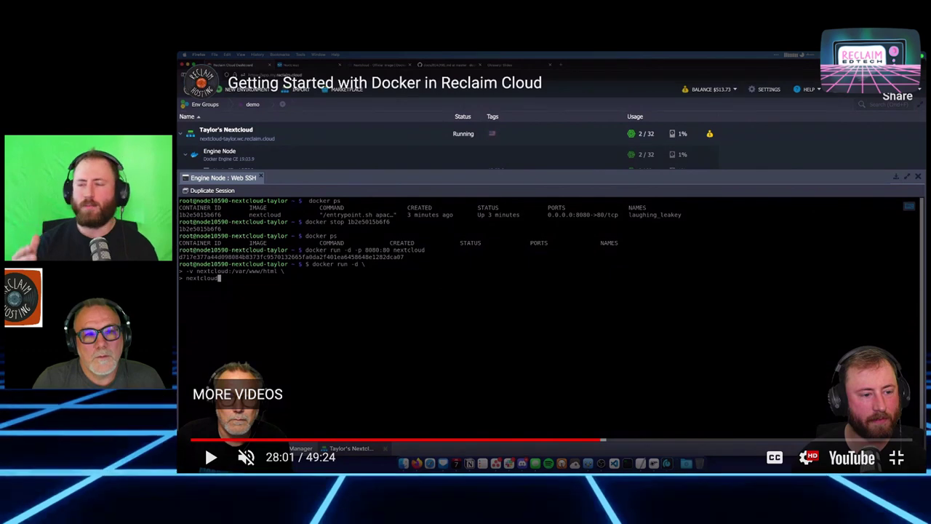
click(897, 458)
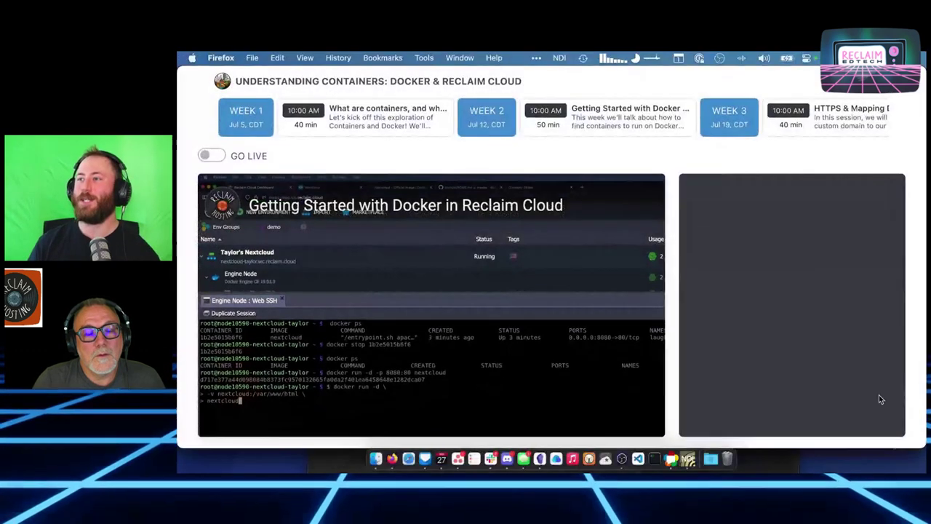